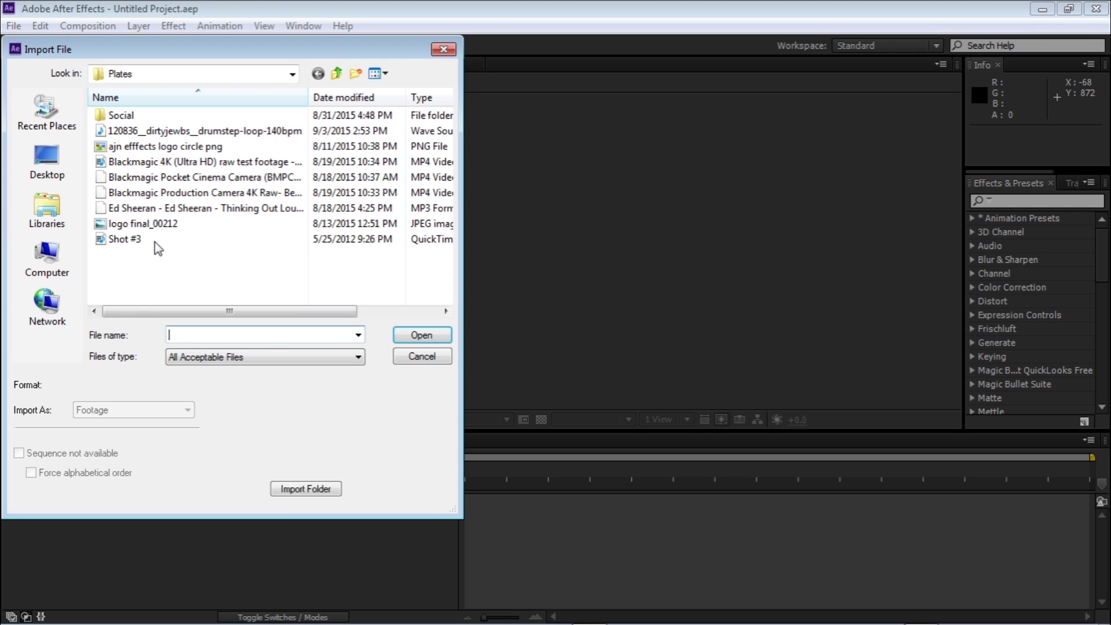
- Import all six QuickTime clips from the CC Tutorial footage folder on the desktop
{"action": "left_click", "coordinate": [49, 175]}
{"action": "left_click", "coordinate": [228, 242]}
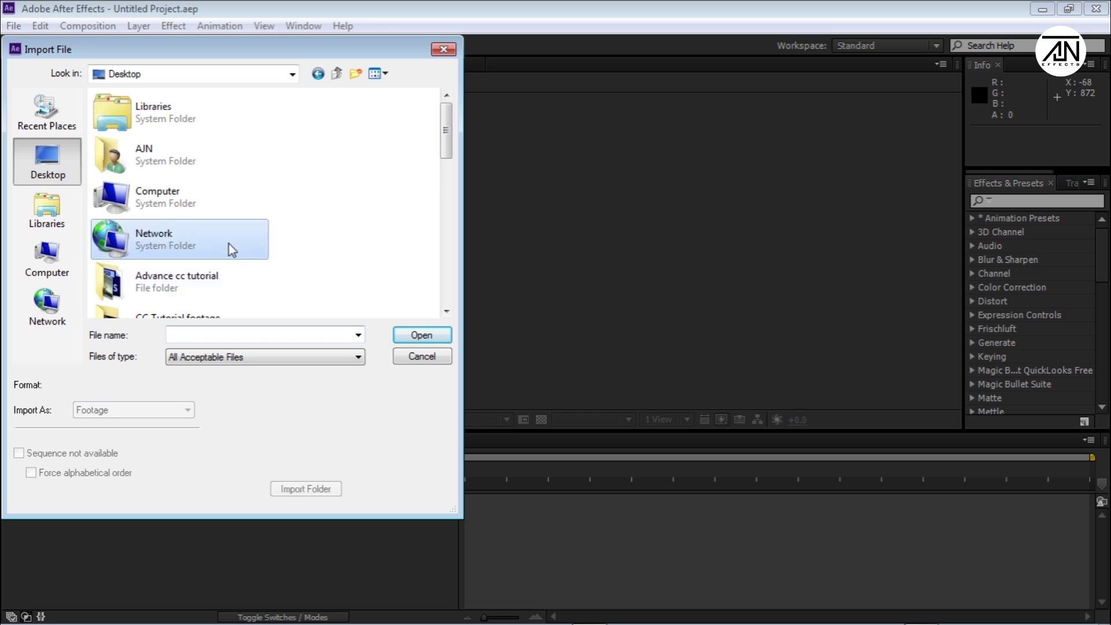
{"action": "scroll", "coordinate": [228, 242], "scroll_direction": "down", "scroll_amount": 2}
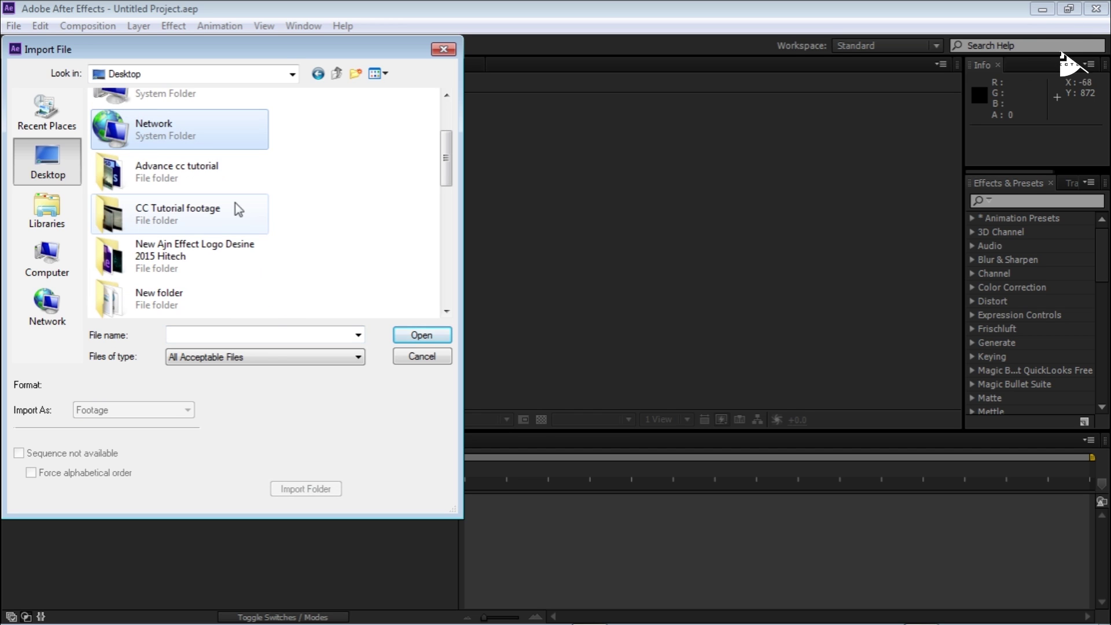
{"action": "double_click", "coordinate": [194, 222]}
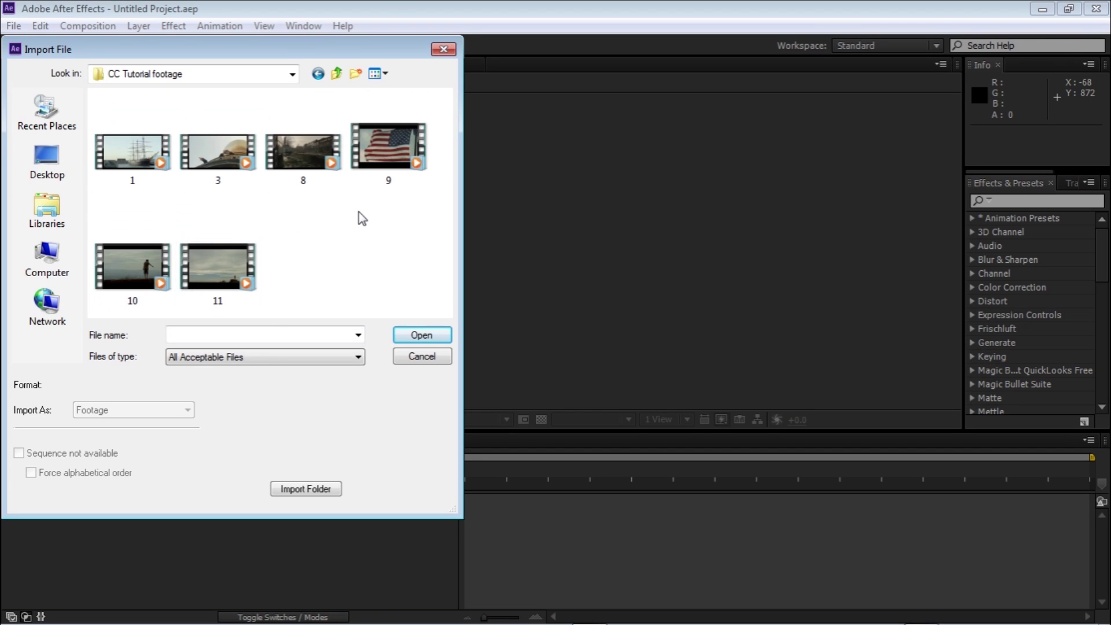
{"action": "key", "text": "ctrl+a"}
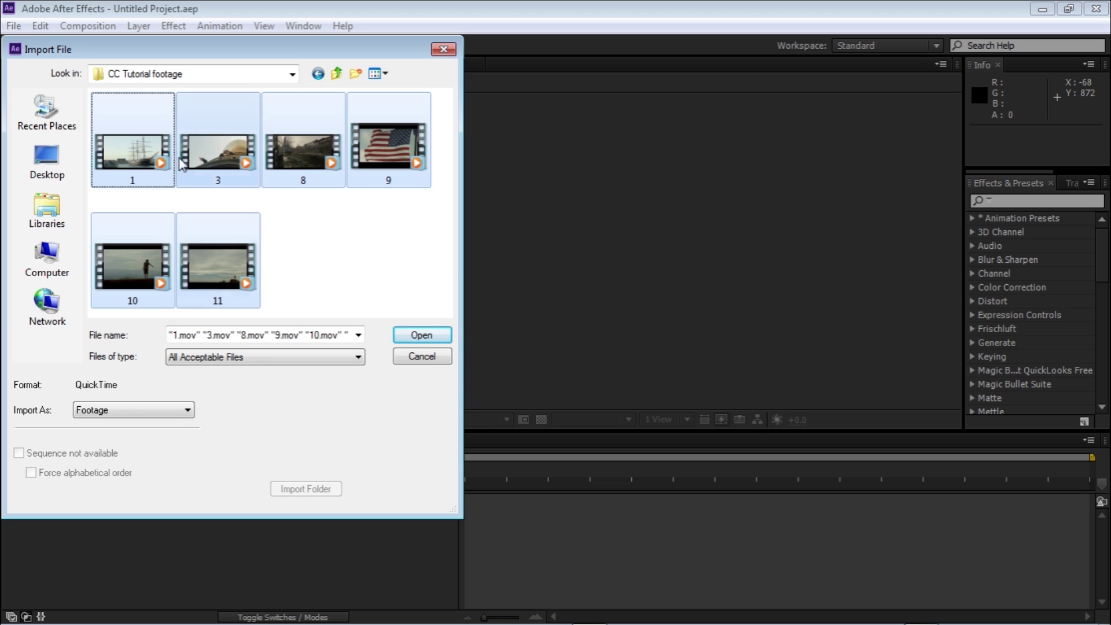
{"action": "left_click", "coordinate": [422, 335]}
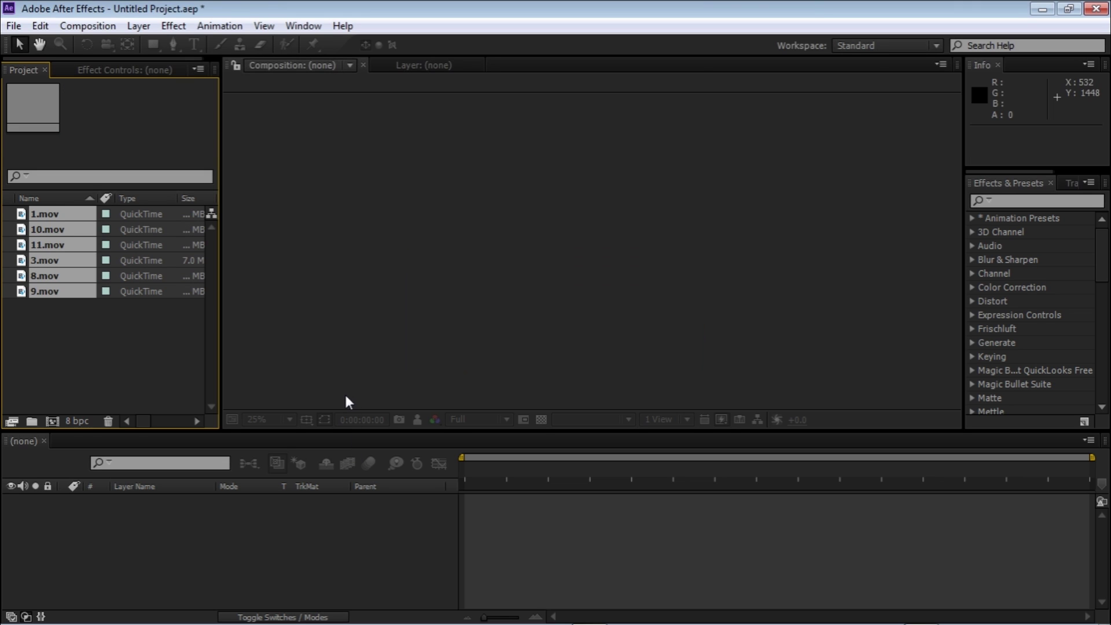
{"action": "left_click", "coordinate": [110, 377]}
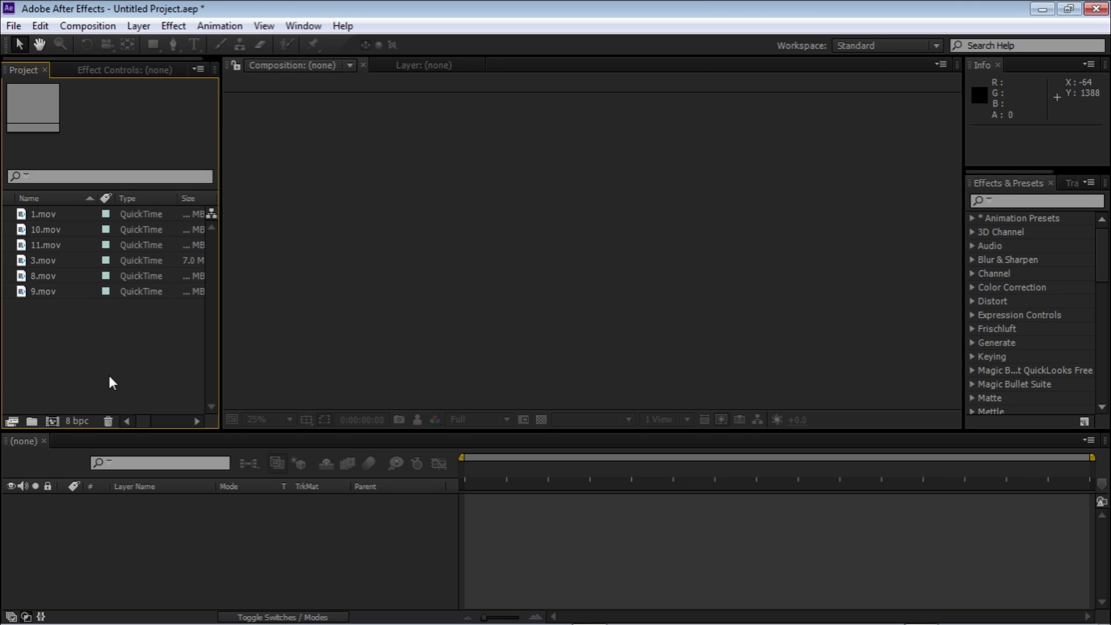
- Create a composition from 1.mov, move the current time to 0:00:12:17 and enlarge the composition viewer
{"action": "left_click", "coordinate": [45, 211]}
{"action": "left_click", "coordinate": [52, 421]}
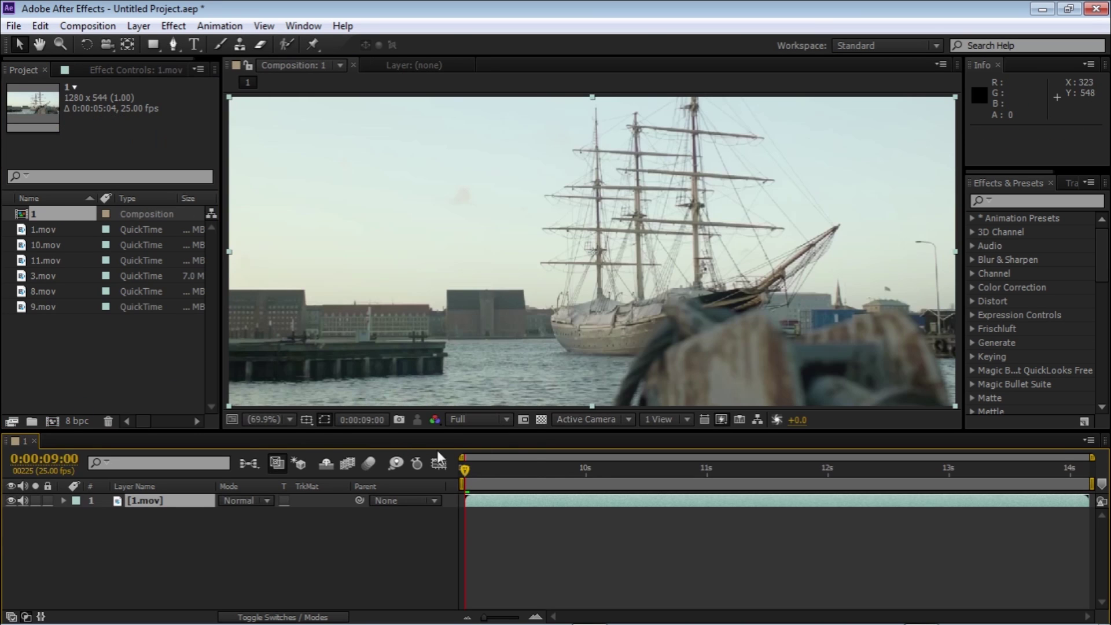
{"action": "left_click_drag", "start_coordinate": [520, 474], "coordinate": [947, 486]}
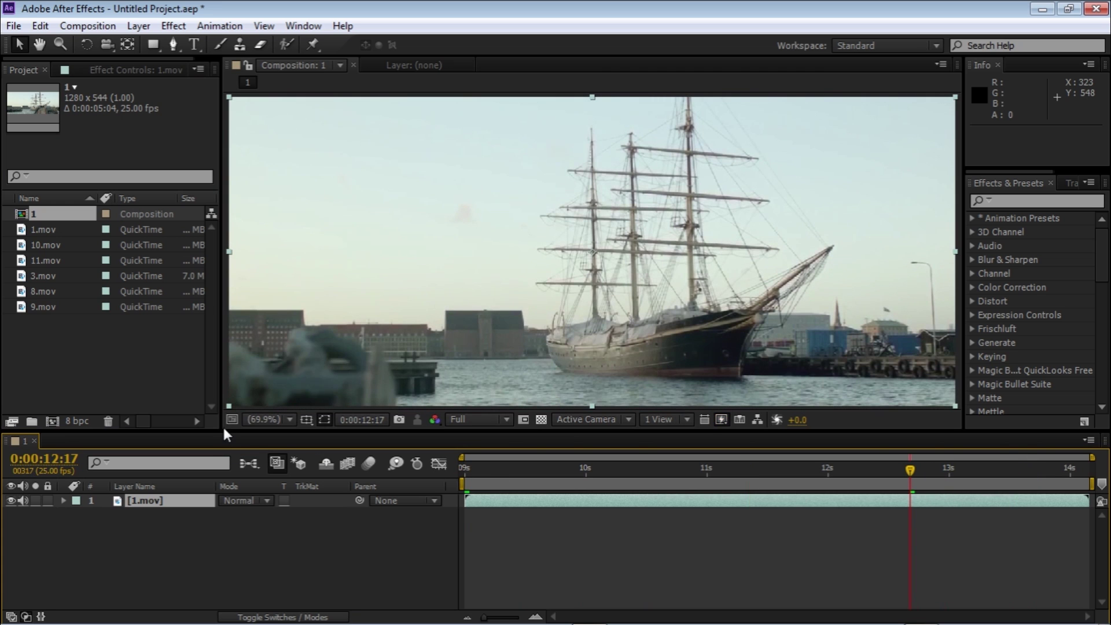
{"action": "left_click_drag", "start_coordinate": [224, 429], "coordinate": [189, 472]}
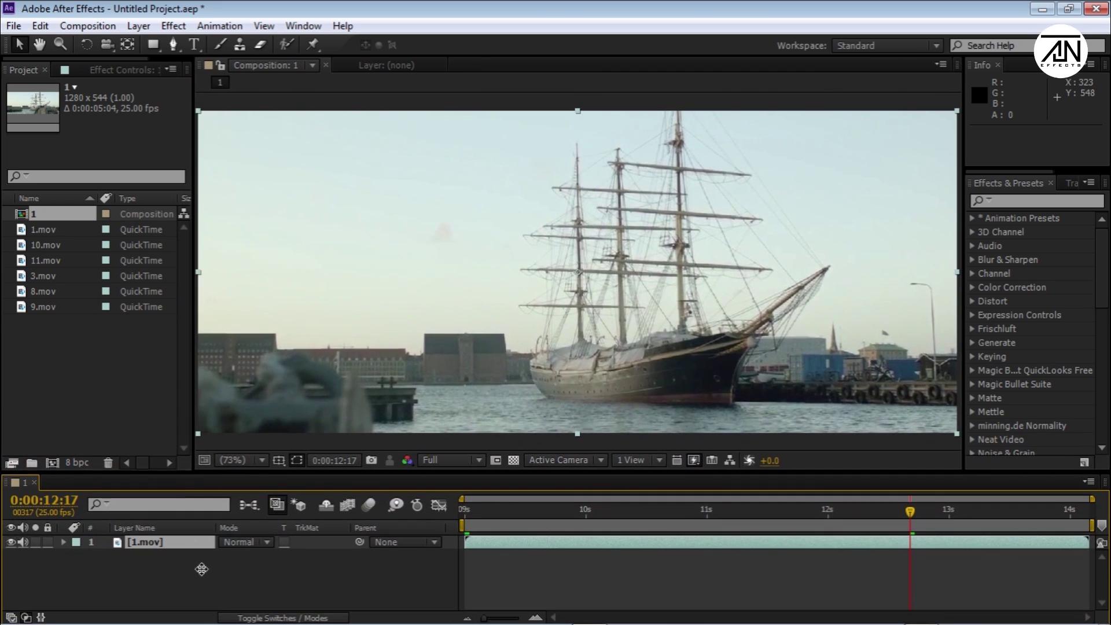
- Add a new adjustment layer above the 1.mov layer in composition 1
{"action": "left_click", "coordinate": [294, 565]}
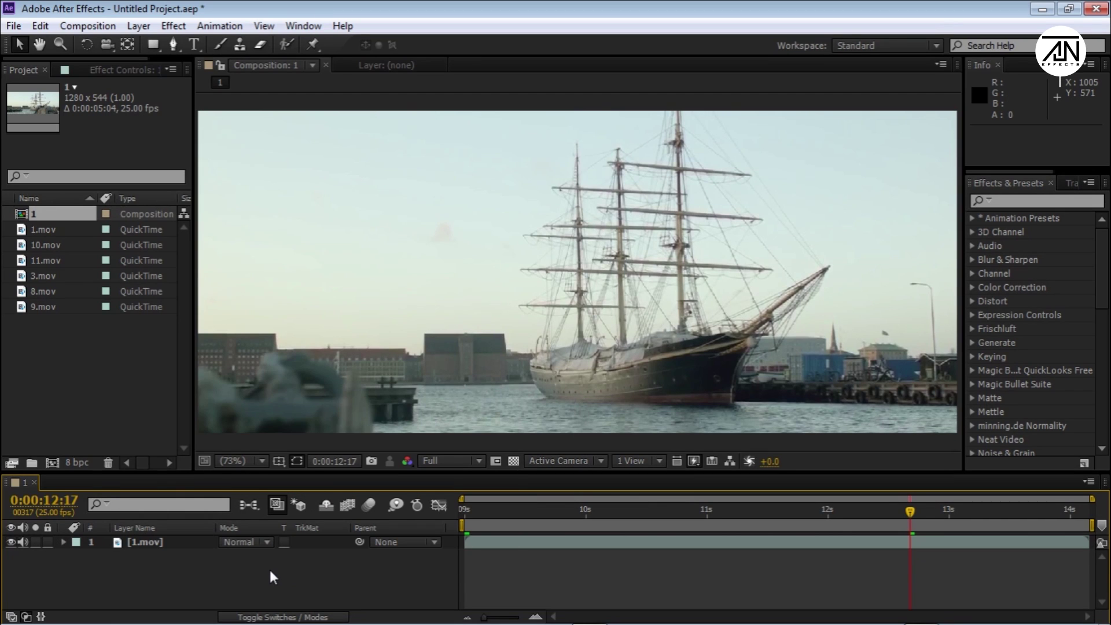
{"action": "right_click", "coordinate": [270, 571]}
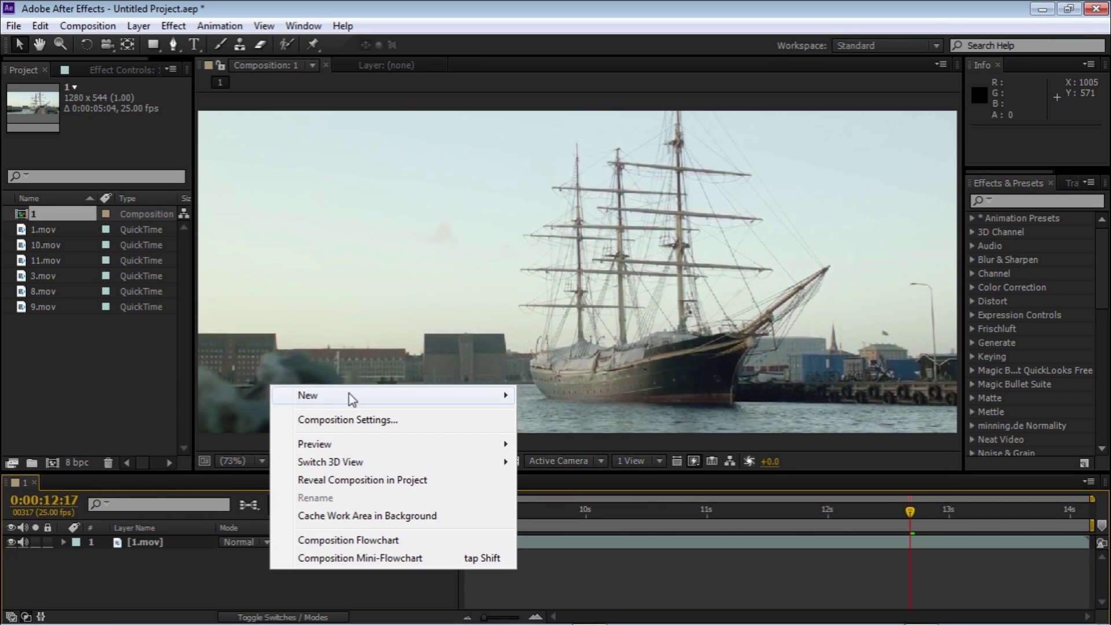
{"action": "mouse_move", "coordinate": [464, 400]}
{"action": "left_click", "coordinate": [576, 528]}
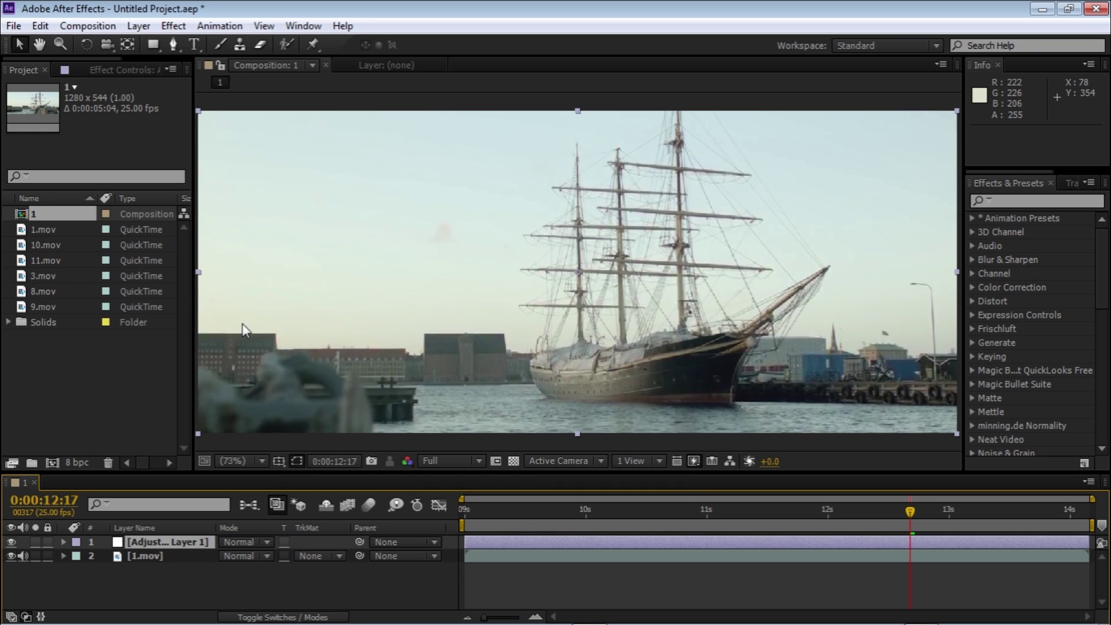
- Apply Magic Bullet Looks to the adjustment layer and enlarge its editor window and preview image
{"action": "left_click", "coordinate": [173, 27]}
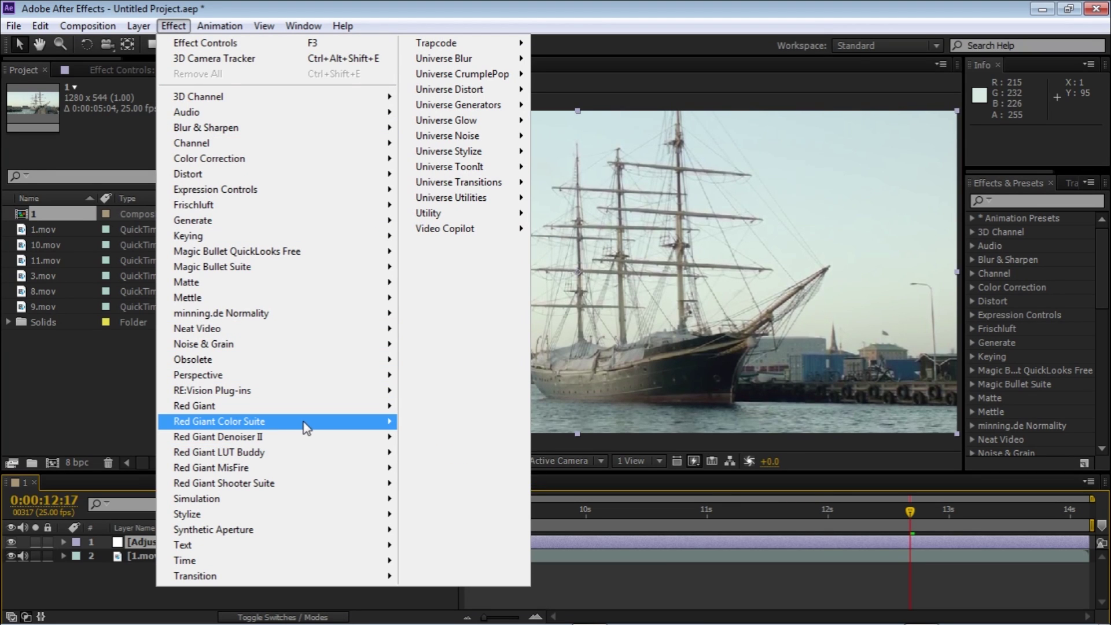
{"action": "mouse_move", "coordinate": [306, 427]}
{"action": "left_click", "coordinate": [455, 460]}
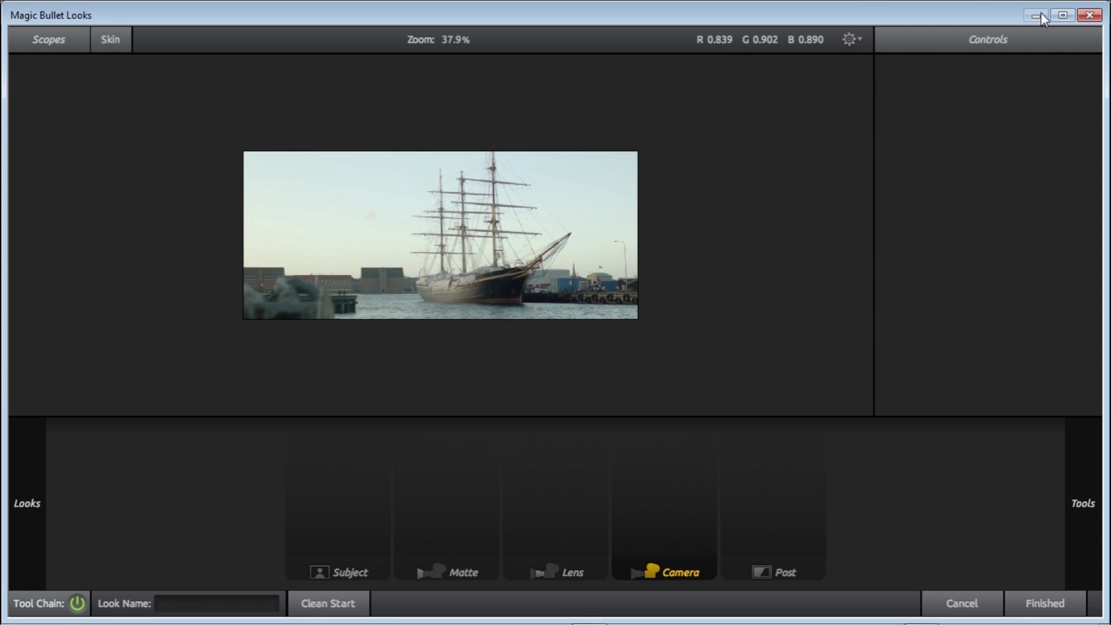
{"action": "left_click", "coordinate": [1054, 19]}
{"action": "scroll", "coordinate": [628, 344], "scroll_direction": "up", "scroll_amount": 3}
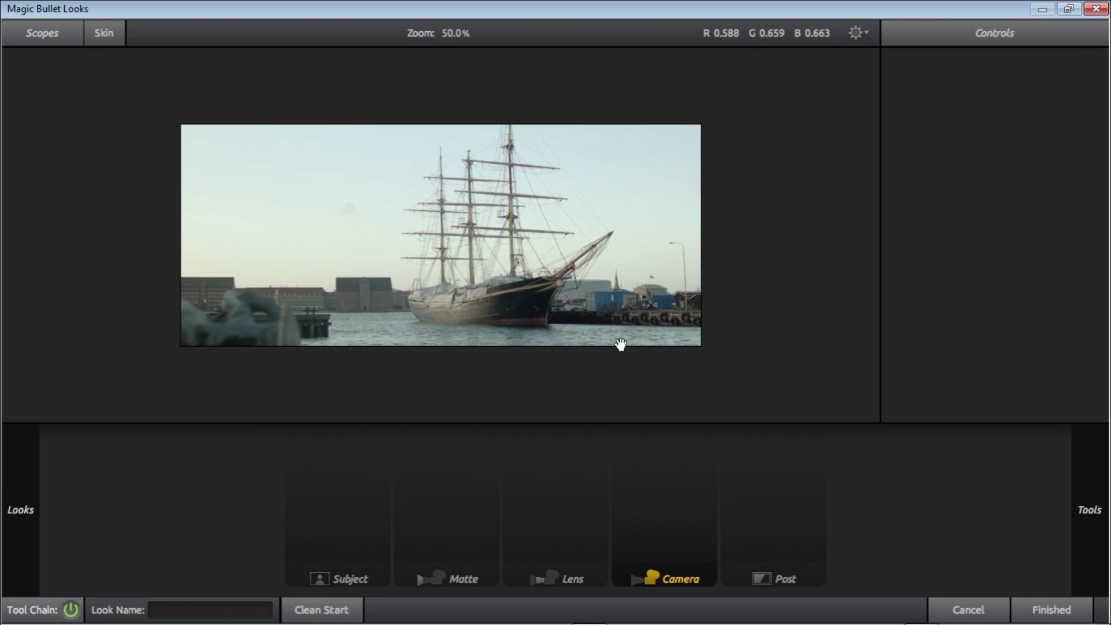
{"action": "scroll", "coordinate": [621, 345], "scroll_direction": "up", "scroll_amount": 2}
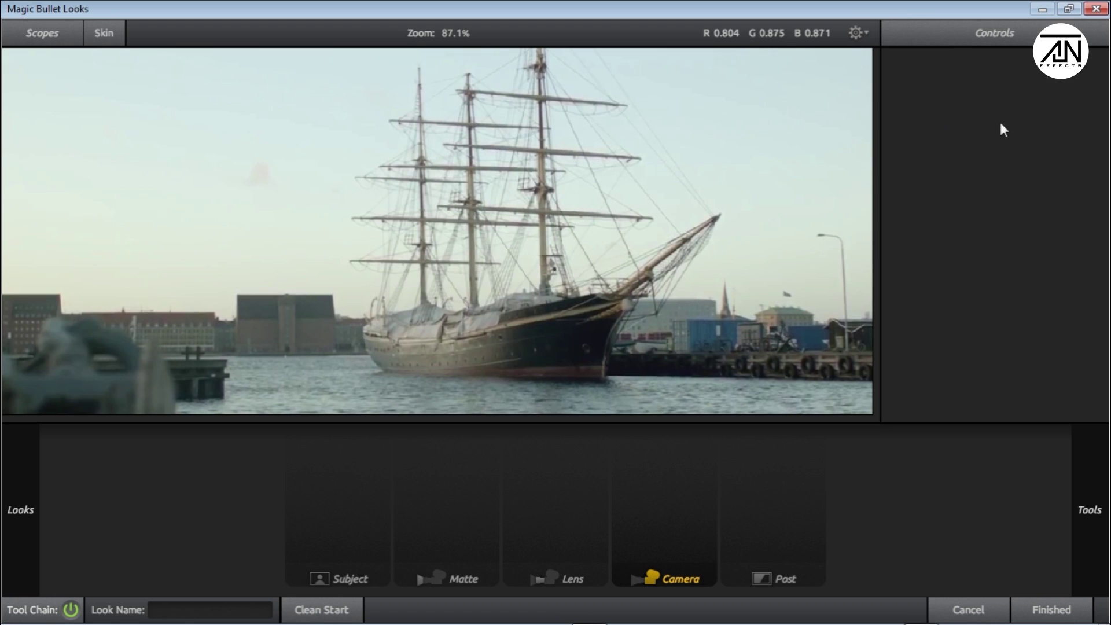
- Add the Basic Film custom curves preset to the Post stage
{"action": "mouse_move", "coordinate": [1087, 205]}
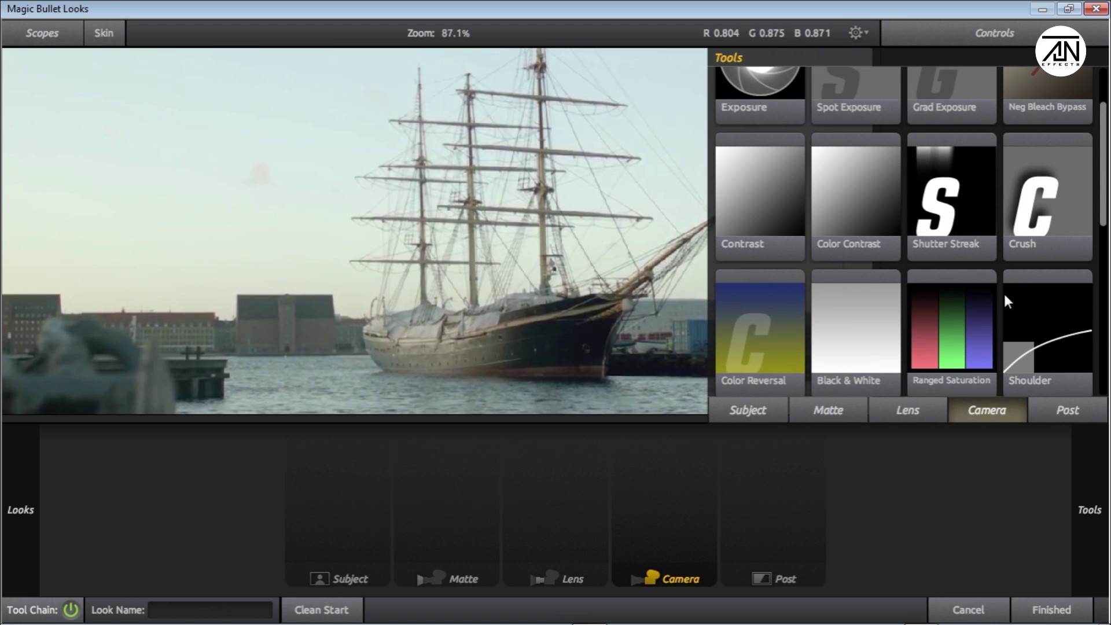
{"action": "left_click", "coordinate": [1080, 415]}
{"action": "scroll", "coordinate": [1016, 322], "scroll_direction": "down", "scroll_amount": 3}
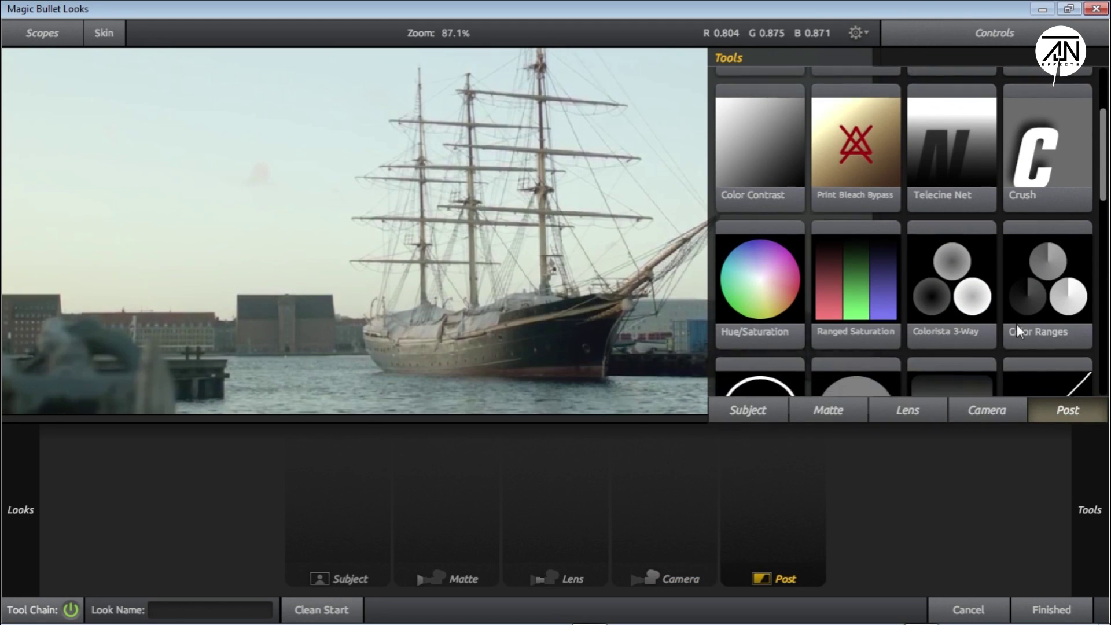
{"action": "scroll", "coordinate": [1016, 331], "scroll_direction": "down", "scroll_amount": 5}
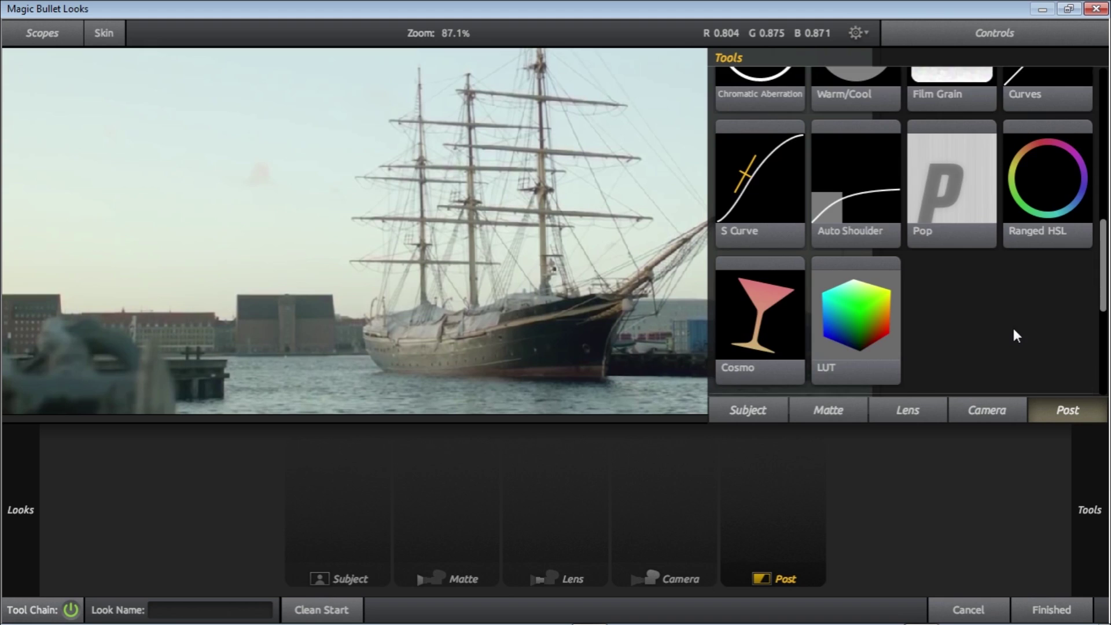
{"action": "scroll", "coordinate": [1011, 336], "scroll_direction": "up", "scroll_amount": 5}
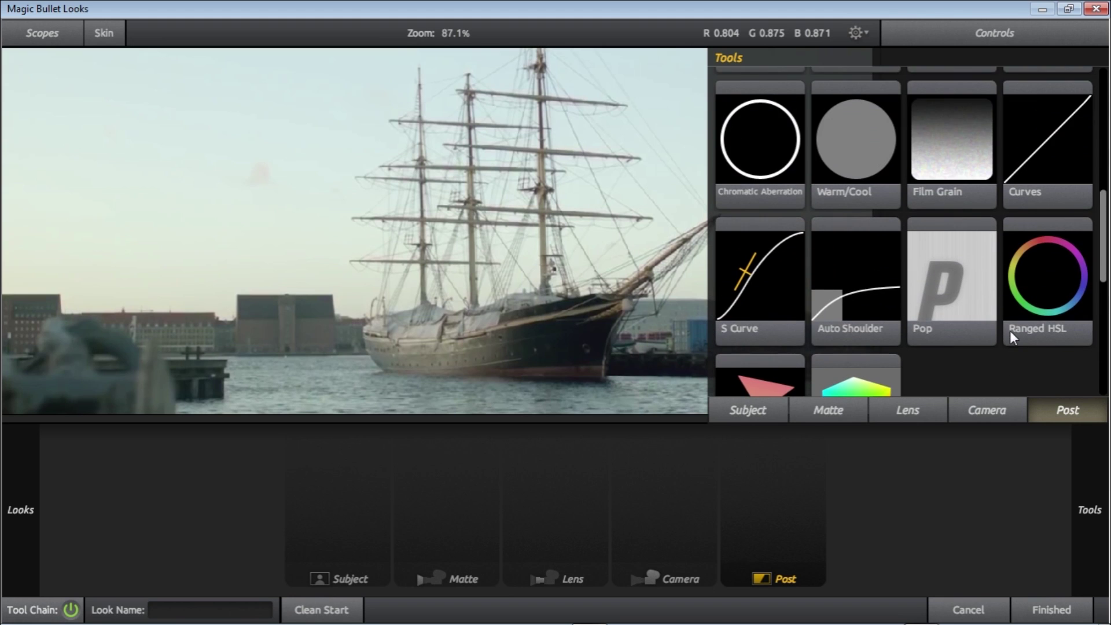
{"action": "scroll", "coordinate": [1011, 335], "scroll_direction": "down", "scroll_amount": 2}
{"action": "scroll", "coordinate": [1011, 331], "scroll_direction": "down", "scroll_amount": 2}
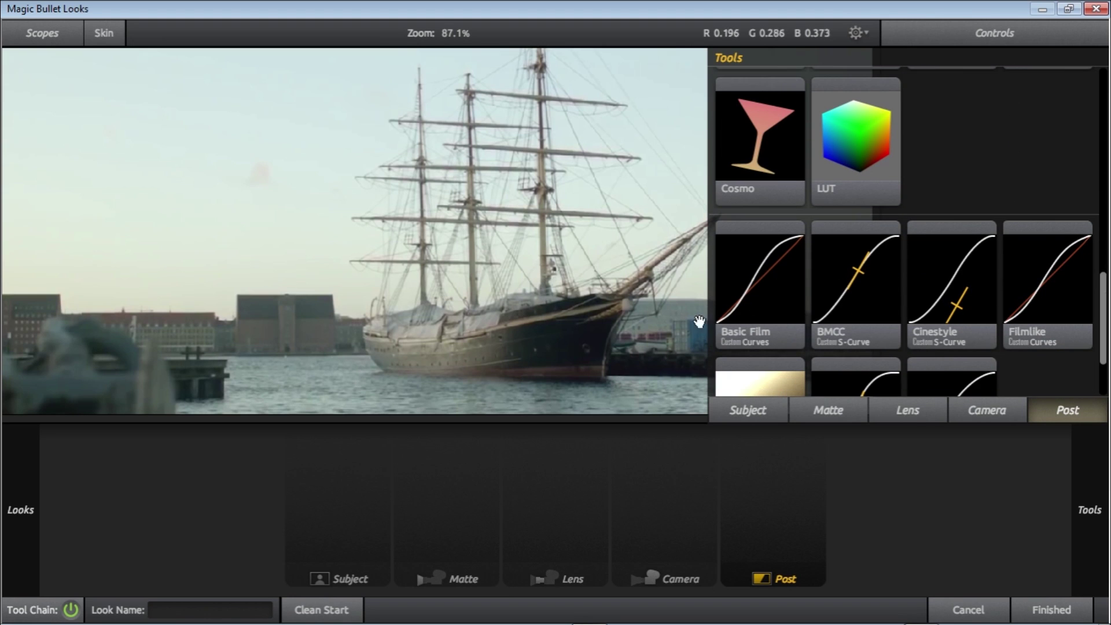
{"action": "double_click", "coordinate": [762, 300]}
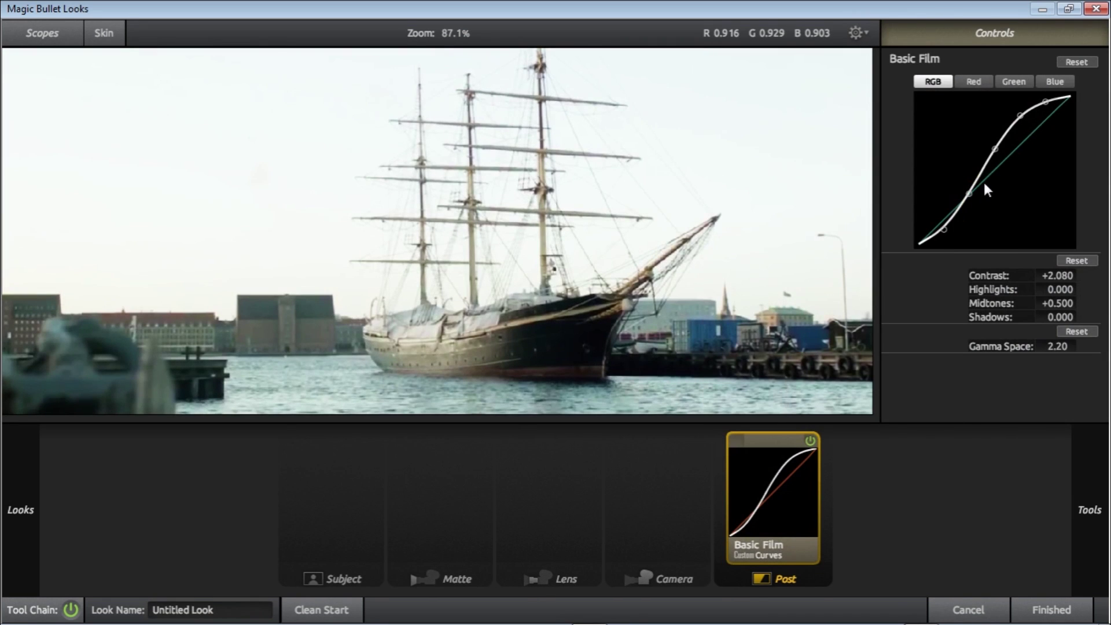
- Reshape the RGB curve of Basic Film by lowering its highlight, midtone and shadow points
{"action": "left_click", "coordinate": [1046, 102]}
{"action": "left_click_drag", "start_coordinate": [1045, 108], "coordinate": [944, 234]}
{"action": "left_click_drag", "start_coordinate": [996, 162], "coordinate": [969, 205]}
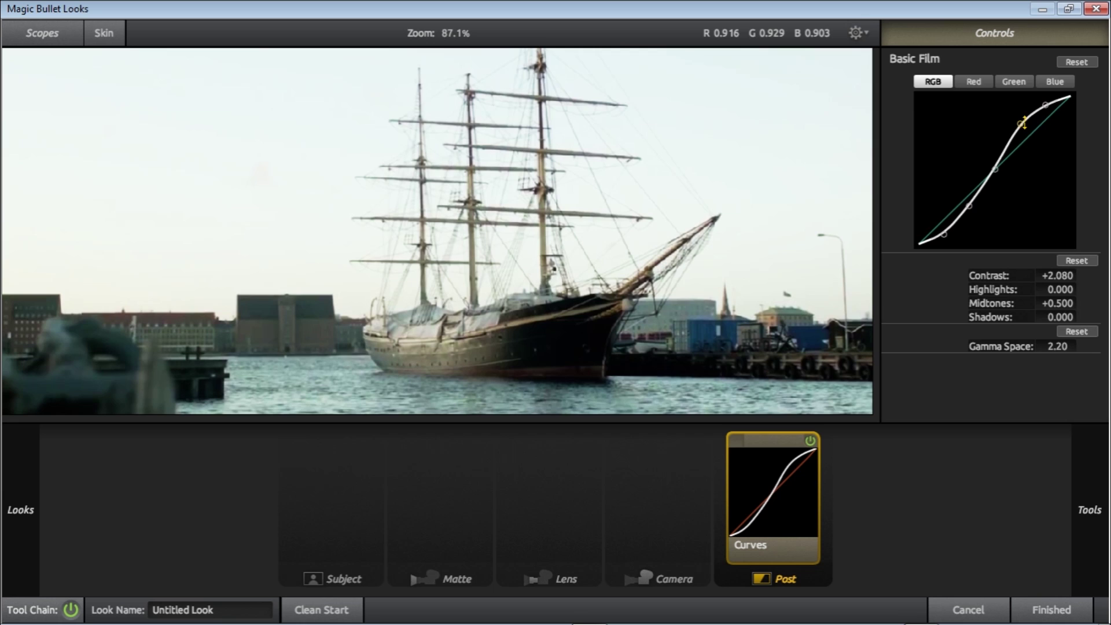
- Add a Colorista 3-Way tool to the Post stage, placed ahead of Curves
{"action": "left_click", "coordinate": [707, 565]}
{"action": "scroll", "coordinate": [981, 387], "scroll_direction": "down", "scroll_amount": 5}
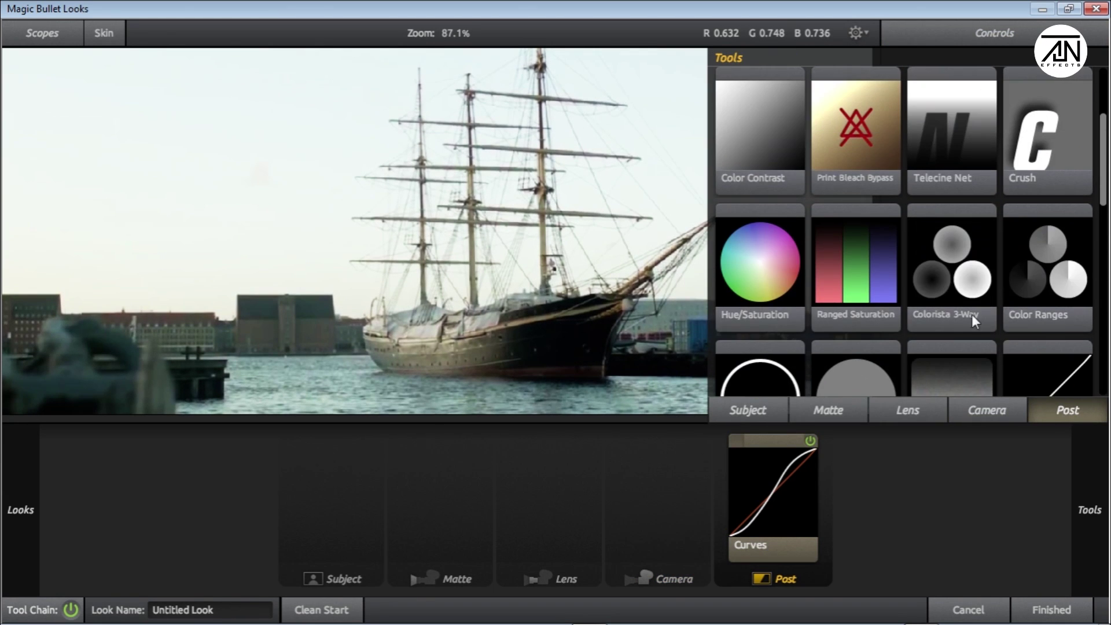
{"action": "double_click", "coordinate": [960, 257]}
{"action": "left_click_drag", "start_coordinate": [826, 450], "coordinate": [721, 450]}
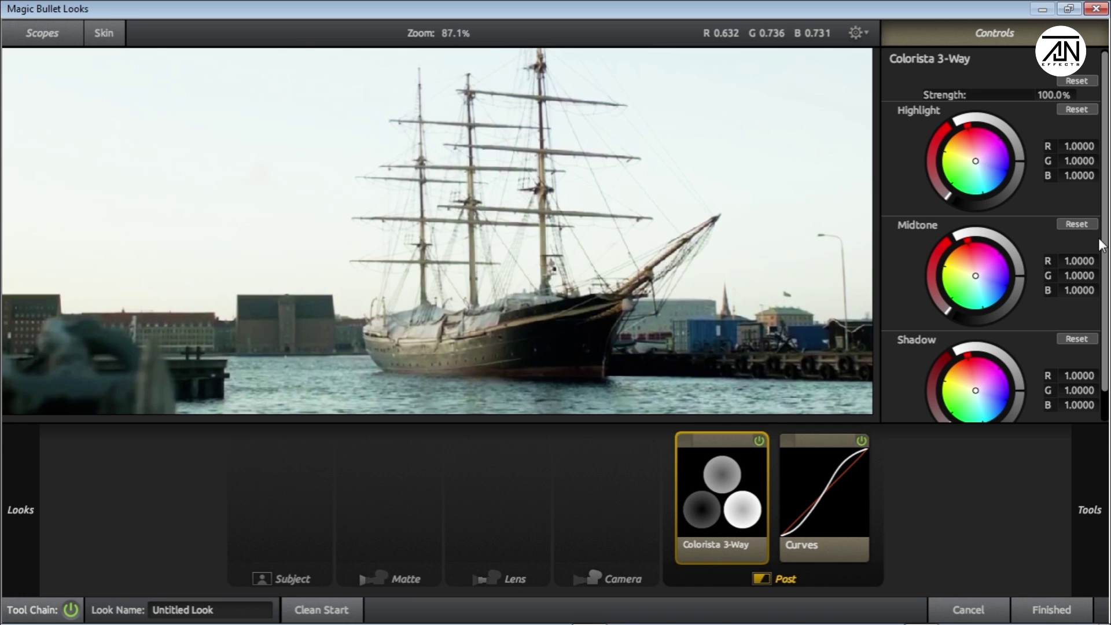
- Shift the Colorista 3-Way highlights toward warm yellow-orange, the midtones toward blue and the shadows slightly toward orange
{"action": "left_click_drag", "start_coordinate": [975, 160], "coordinate": [963, 152]}
{"action": "left_click_drag", "start_coordinate": [976, 276], "coordinate": [989, 282]}
{"action": "left_click_drag", "start_coordinate": [976, 391], "coordinate": [971, 388]}
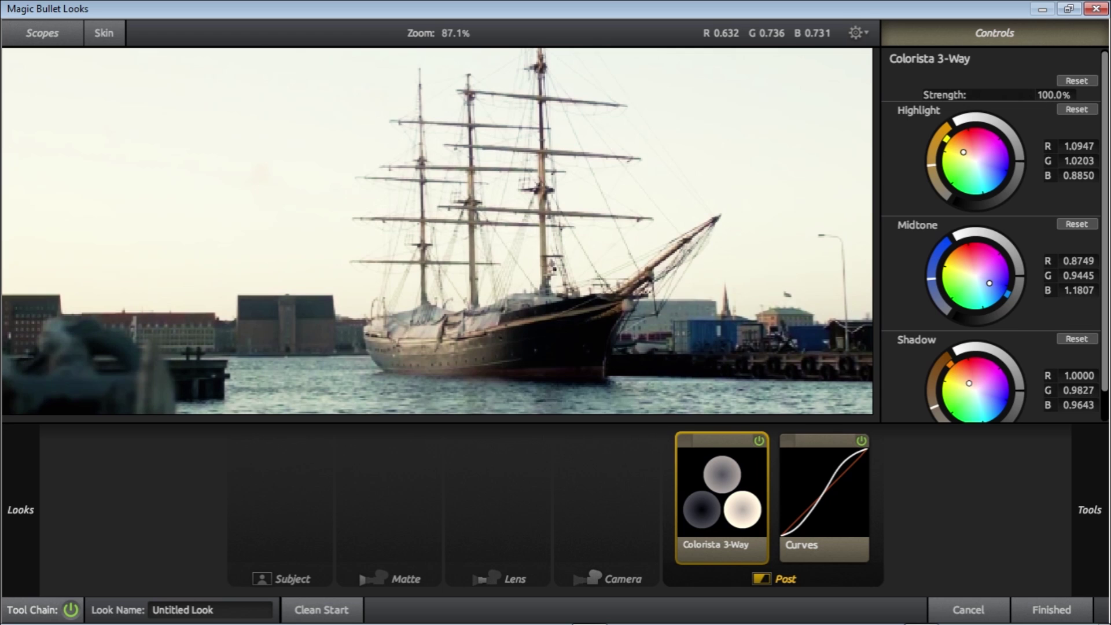
{"action": "left_click_drag", "start_coordinate": [967, 380], "coordinate": [965, 383]}
{"action": "left_click_drag", "start_coordinate": [990, 283], "coordinate": [988, 284]}
{"action": "left_click_drag", "start_coordinate": [962, 155], "coordinate": [963, 151]}
{"action": "scroll", "coordinate": [601, 328], "scroll_direction": "down", "scroll_amount": 1}
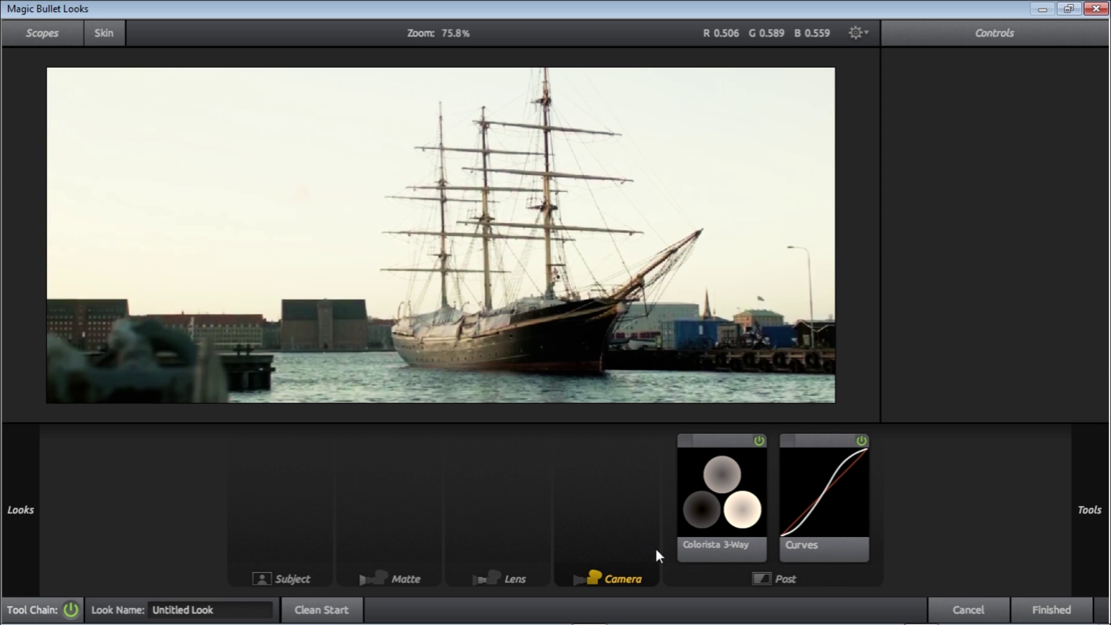
- Add a Hue/Saturation tool ahead of Colorista 3-Way in the Post stage and set its saturation to 170%
{"action": "left_click", "coordinate": [781, 578]}
{"action": "left_click_drag", "start_coordinate": [781, 289], "coordinate": [665, 475]}
{"action": "left_click_drag", "start_coordinate": [994, 144], "coordinate": [1016, 144]}
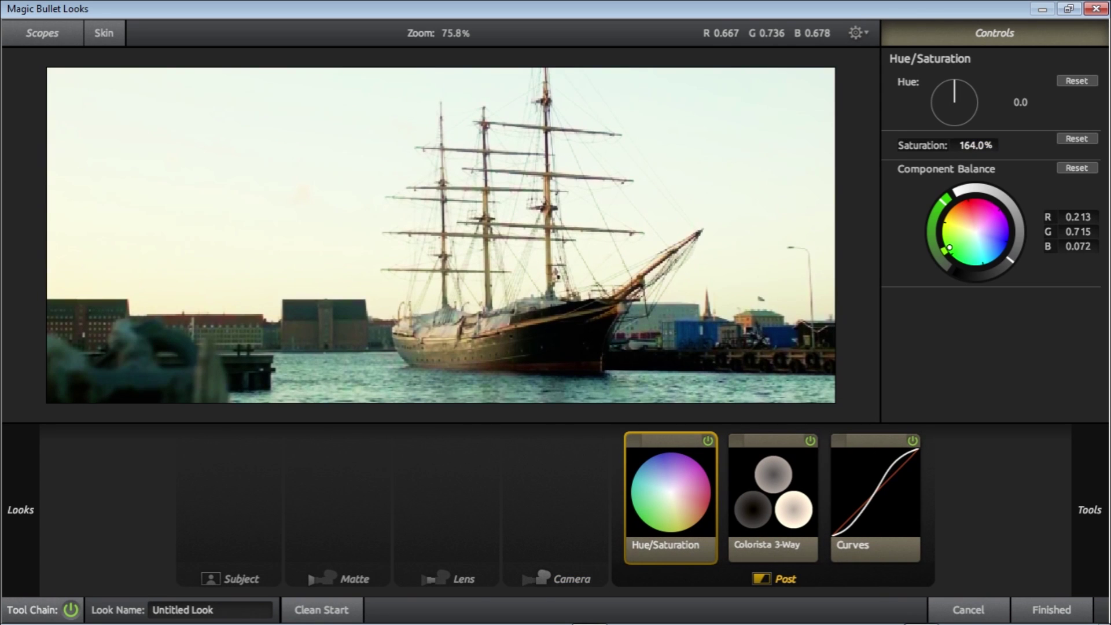
{"action": "left_click", "coordinate": [975, 145]}
{"action": "type", "text": "170"}
{"action": "key", "text": "Return"}
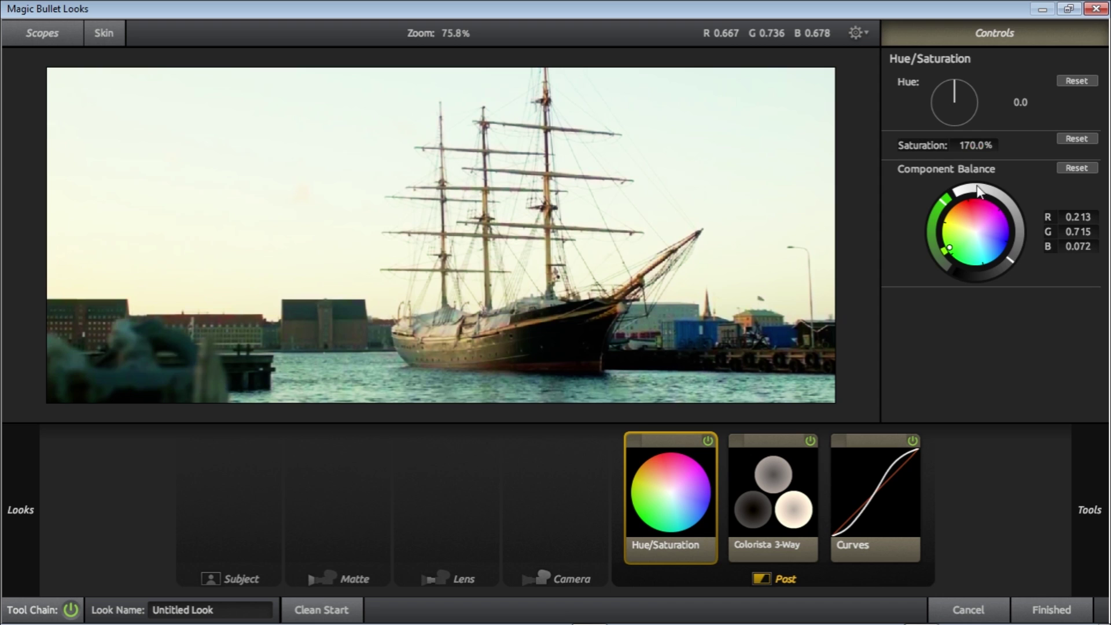
- Add a Vignette to the Lens stage, centred on the ship at about X +13.4%, Y +24.3% with a radius of about 1.197
{"action": "left_click", "coordinate": [570, 537]}
{"action": "left_click", "coordinate": [370, 537]}
{"action": "left_click", "coordinate": [451, 527]}
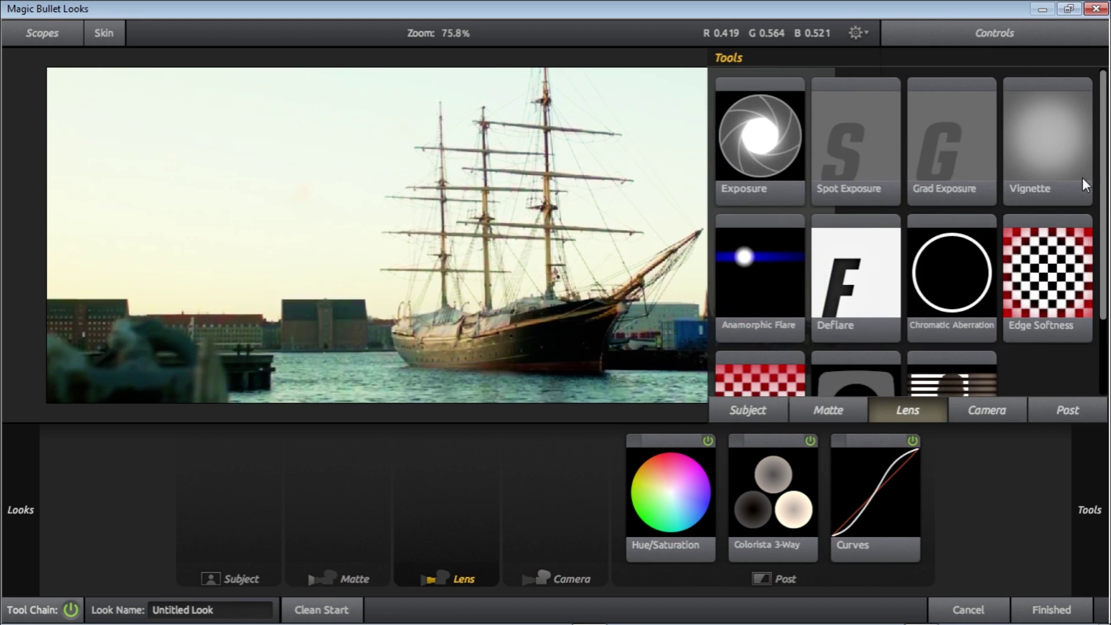
{"action": "double_click", "coordinate": [1074, 160]}
{"action": "left_click_drag", "start_coordinate": [650, 284], "coordinate": [712, 312]}
{"action": "left_click_drag", "start_coordinate": [508, 261], "coordinate": [545, 318]}
{"action": "mouse_move", "coordinate": [736, 191]}
{"action": "left_mouse_down"}
{"action": "mouse_move", "coordinate": [707, 196]}
{"action": "mouse_move", "coordinate": [721, 201]}
{"action": "left_mouse_up"}
{"action": "mouse_move", "coordinate": [566, 271]}
{"action": "left_mouse_down"}
{"action": "mouse_move", "coordinate": [583, 268]}
{"action": "mouse_move", "coordinate": [581, 255]}
{"action": "left_mouse_up"}
{"action": "scroll", "coordinate": [533, 273], "scroll_direction": "up", "scroll_amount": 1}
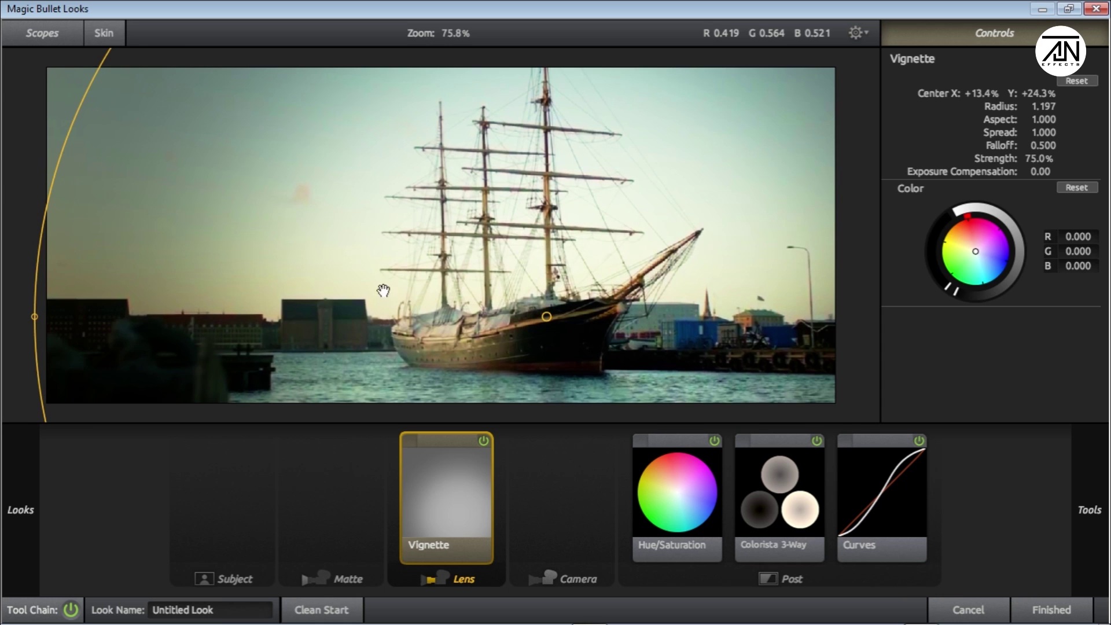
- Add a Hue/Saturation tool to the Subject stage and reduce its saturation to 89%
{"action": "left_click", "coordinate": [235, 529]}
{"action": "left_click_drag", "start_coordinate": [933, 307], "coordinate": [223, 498]}
{"action": "left_click_drag", "start_coordinate": [974, 147], "coordinate": [969, 146]}
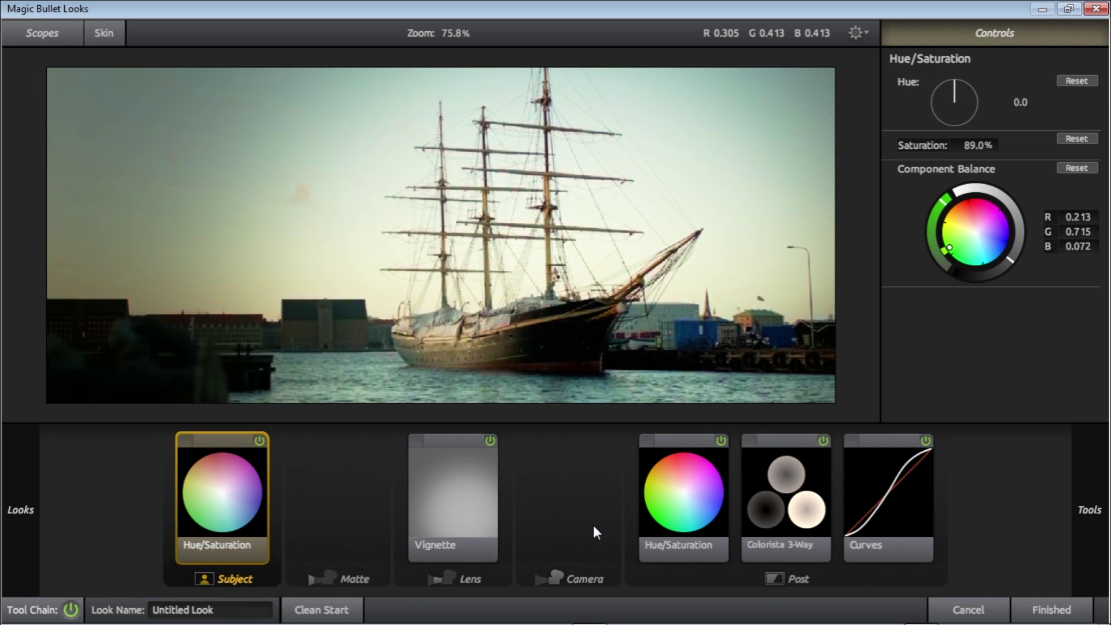
- Look through the tools of the other stages and add a Sky Filter to the Matte stage
{"action": "left_click", "coordinate": [355, 532]}
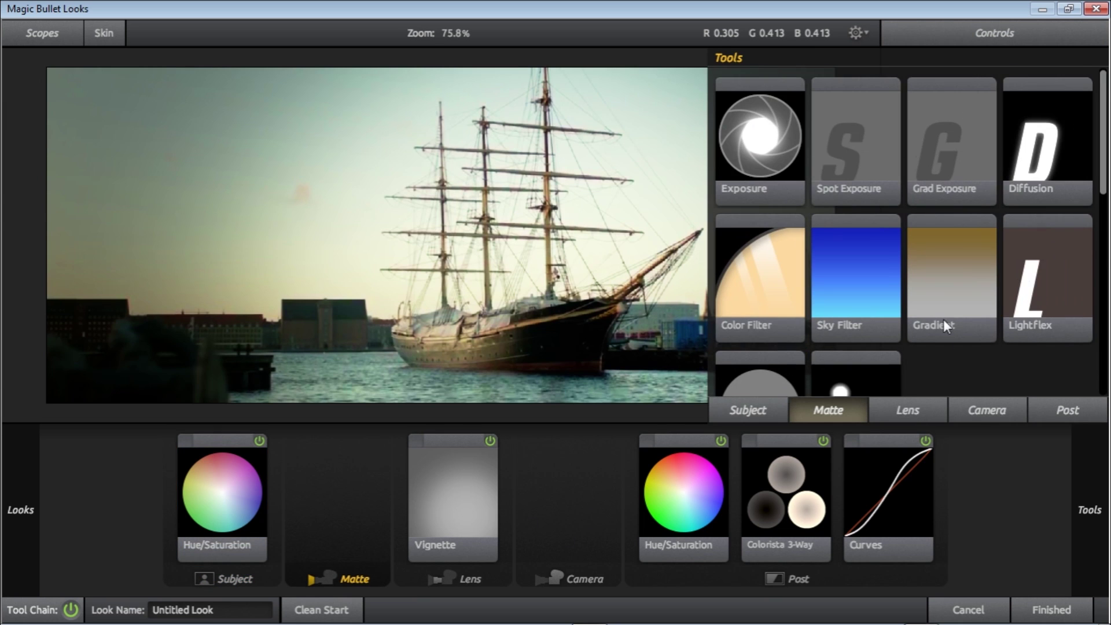
{"action": "scroll", "coordinate": [944, 321], "scroll_direction": "down", "scroll_amount": 3}
{"action": "scroll", "coordinate": [943, 322], "scroll_direction": "up", "scroll_amount": 6}
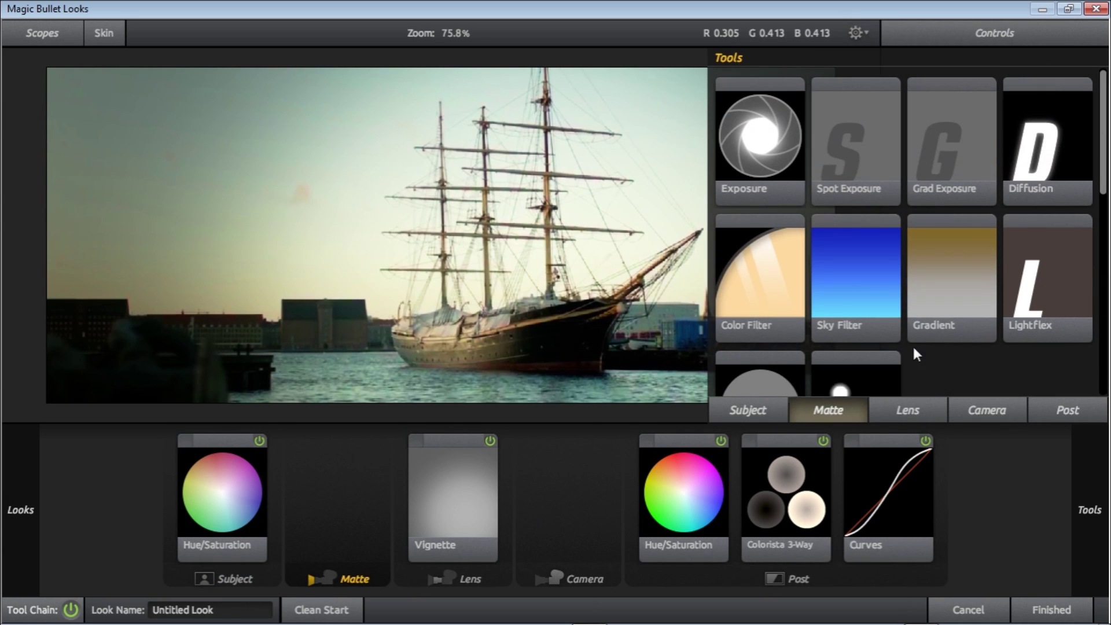
{"action": "left_click", "coordinate": [918, 411]}
{"action": "left_click", "coordinate": [987, 408]}
{"action": "left_click", "coordinate": [1067, 409]}
{"action": "left_click", "coordinate": [828, 411]}
{"action": "left_click", "coordinate": [869, 276]}
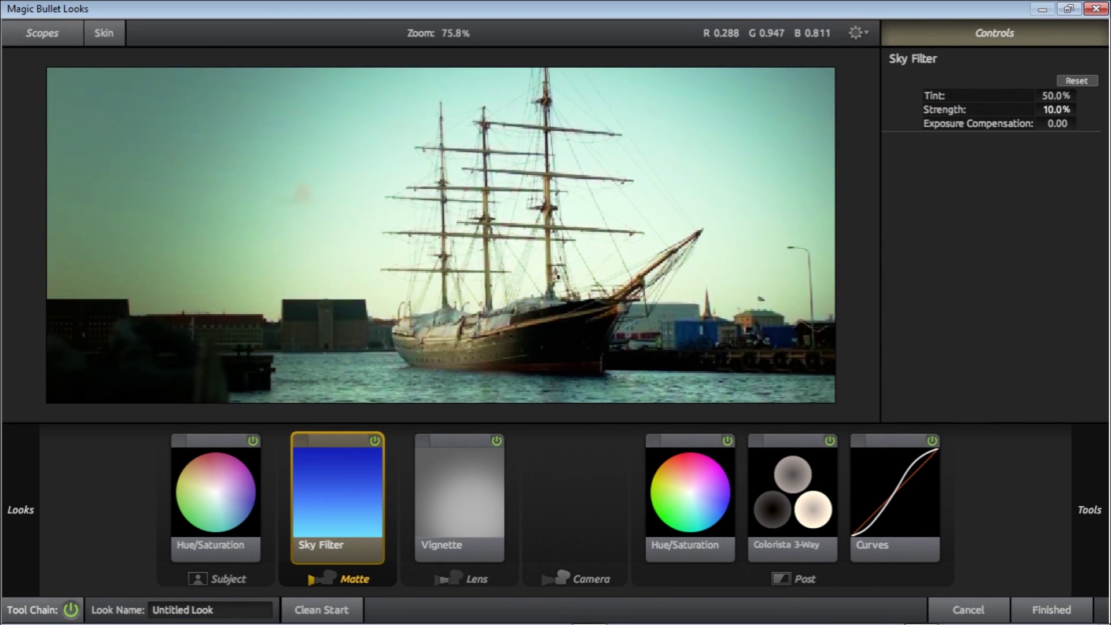
- Compare the look with and without Sky Filter, and fine-tune Colorista 3-Way's midtone to about R 0.8828, G 0.9683, B 1.1490
{"action": "left_click", "coordinate": [375, 439]}
{"action": "left_click", "coordinate": [376, 440]}
{"action": "left_click", "coordinate": [706, 459]}
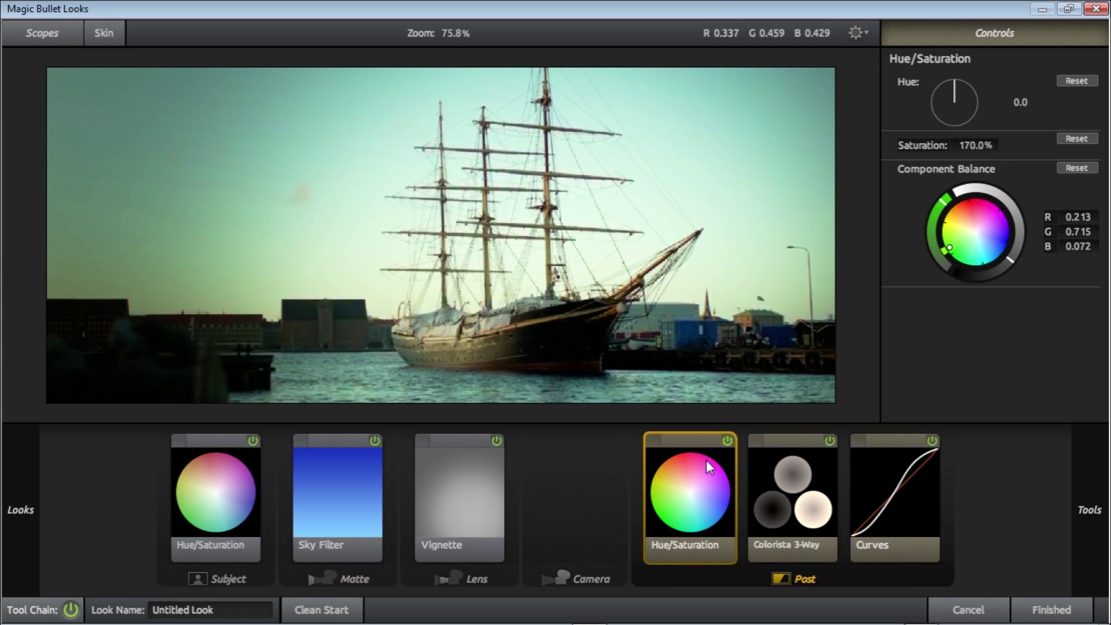
{"action": "left_click", "coordinate": [766, 498]}
{"action": "left_click_drag", "start_coordinate": [988, 284], "coordinate": [987, 285]}
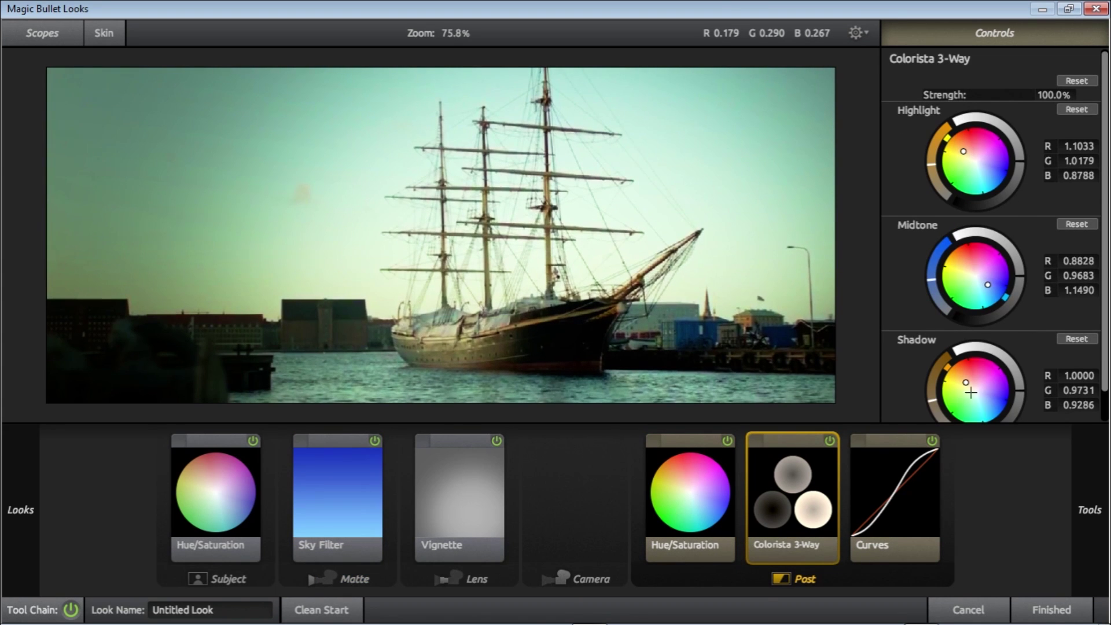
{"action": "left_click", "coordinate": [918, 473]}
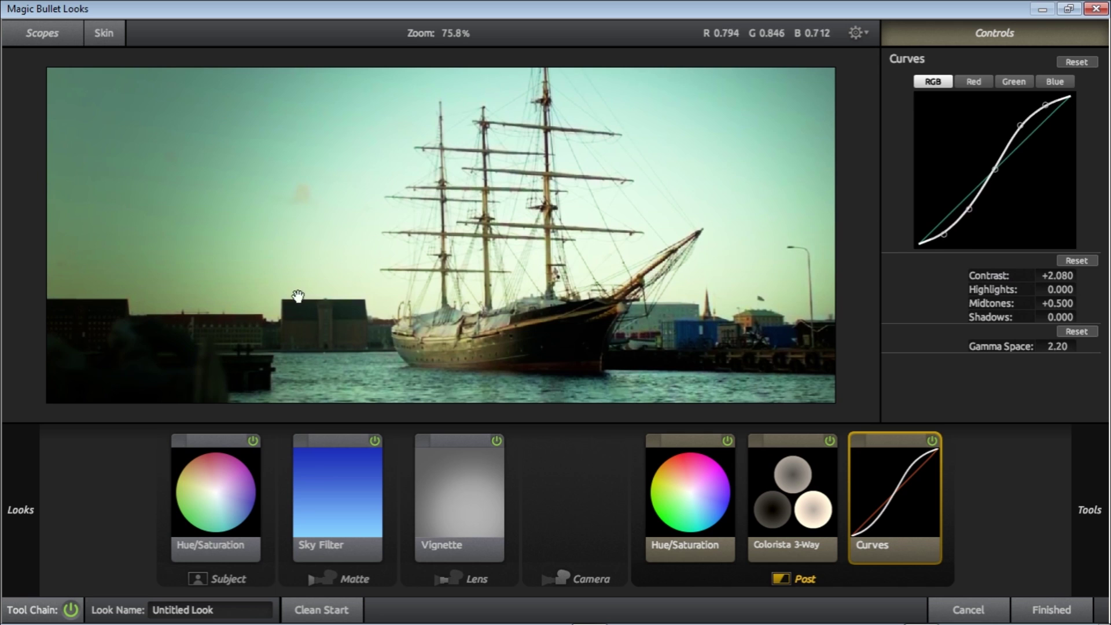
- Review the Subject Hue/Saturation, Sky Filter and Vignette settings and the Camera stage, and examine the overall look on the ship
{"action": "left_click", "coordinate": [232, 491]}
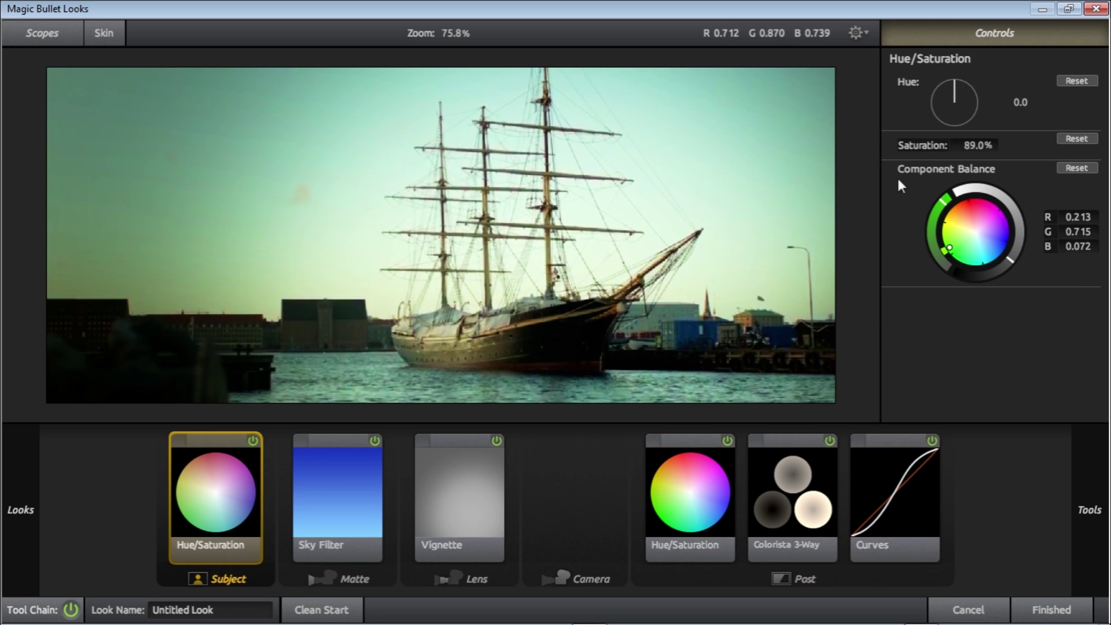
{"action": "left_click", "coordinate": [306, 489]}
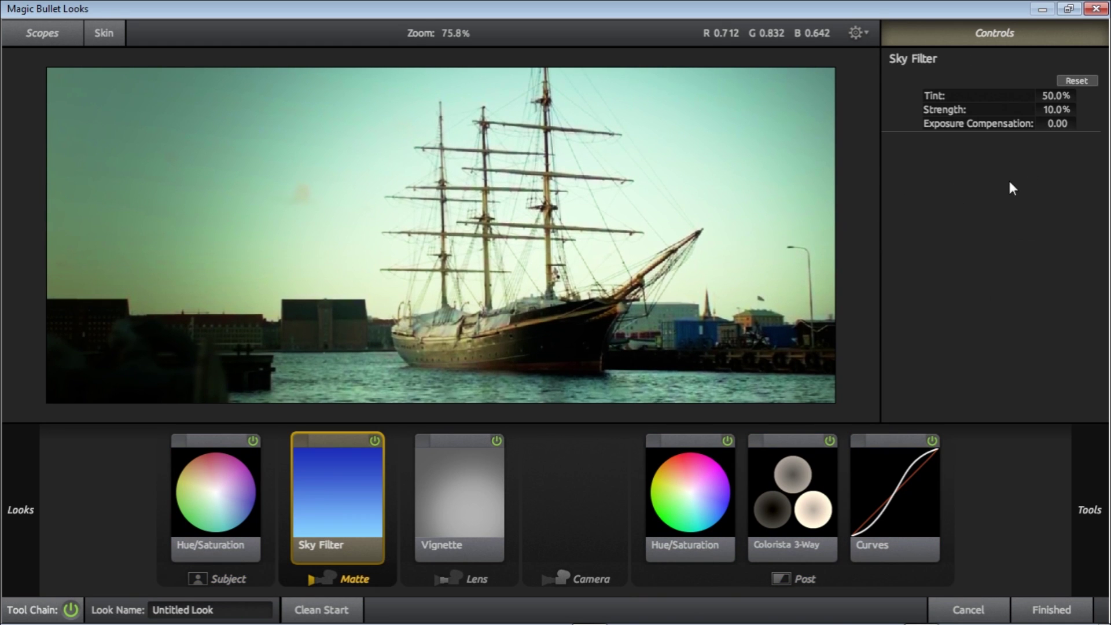
{"action": "left_click", "coordinate": [422, 533]}
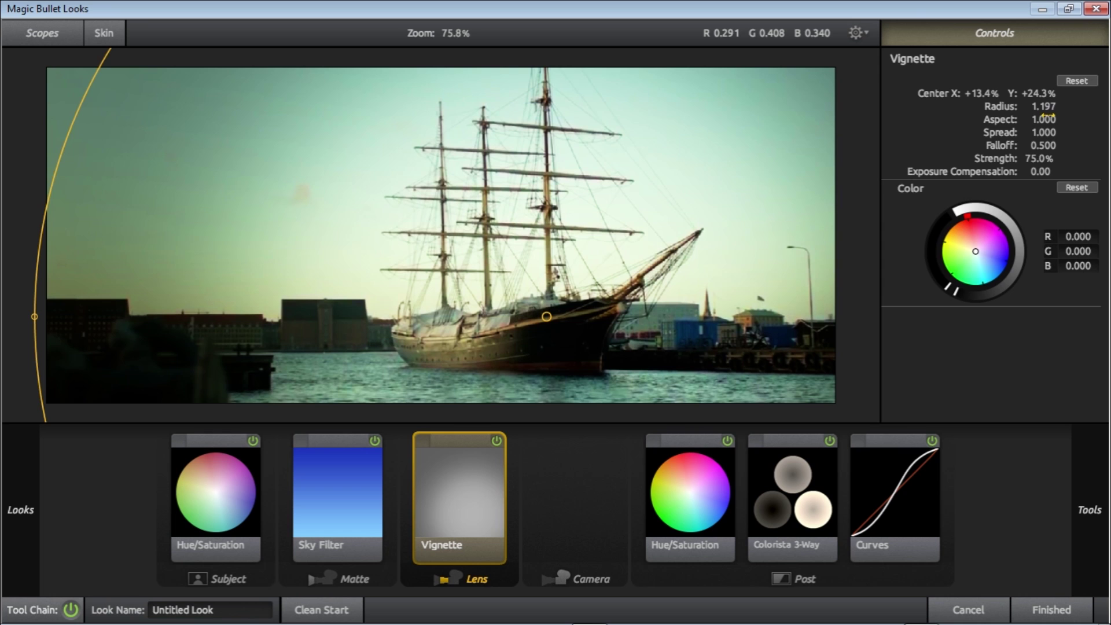
{"action": "left_click", "coordinate": [569, 485]}
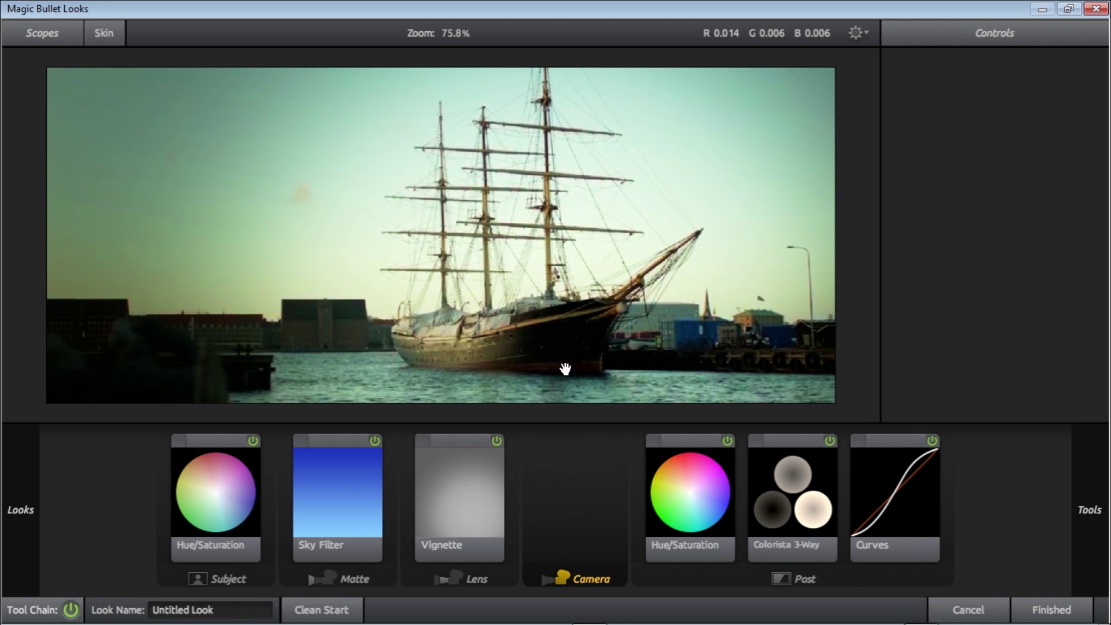
{"action": "scroll", "coordinate": [528, 339], "scroll_direction": "up", "scroll_amount": 1}
{"action": "scroll", "coordinate": [390, 295], "scroll_direction": "down", "scroll_amount": 1}
{"action": "scroll", "coordinate": [466, 295], "scroll_direction": "up", "scroll_amount": 1}
{"action": "scroll", "coordinate": [439, 324], "scroll_direction": "down", "scroll_amount": 2}
{"action": "scroll", "coordinate": [417, 350], "scroll_direction": "up", "scroll_amount": 1}
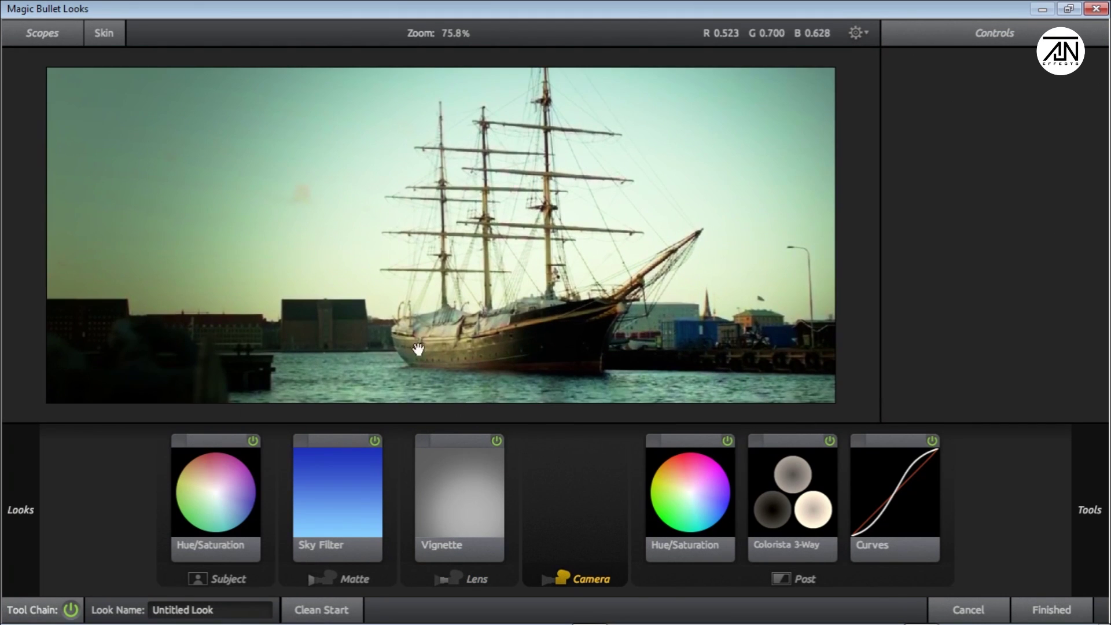
- Apply the finished look to the adjustment layer and compare the ship shot with that layer hidden and shown
{"action": "left_click", "coordinate": [1051, 609]}
{"action": "left_click", "coordinate": [11, 543]}
{"action": "left_click", "coordinate": [11, 544]}
{"action": "scroll", "coordinate": [731, 436], "scroll_direction": "up", "scroll_amount": 2}
{"action": "key", "text": "h"}
{"action": "left_click_drag", "start_coordinate": [785, 344], "coordinate": [237, 96]}
{"action": "left_click_drag", "start_coordinate": [497, 281], "coordinate": [634, 367]}
{"action": "key", "text": "alt+slash"}
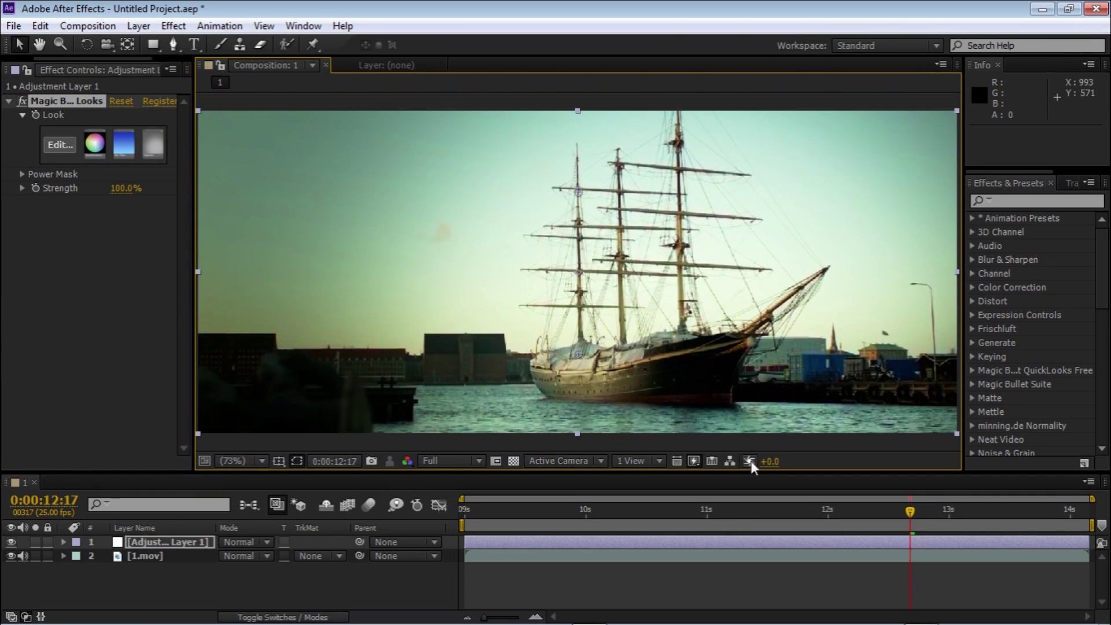
- Try pasting the copied adjustment layer above 11.mov in composition 11
{"action": "left_click", "coordinate": [19, 66]}
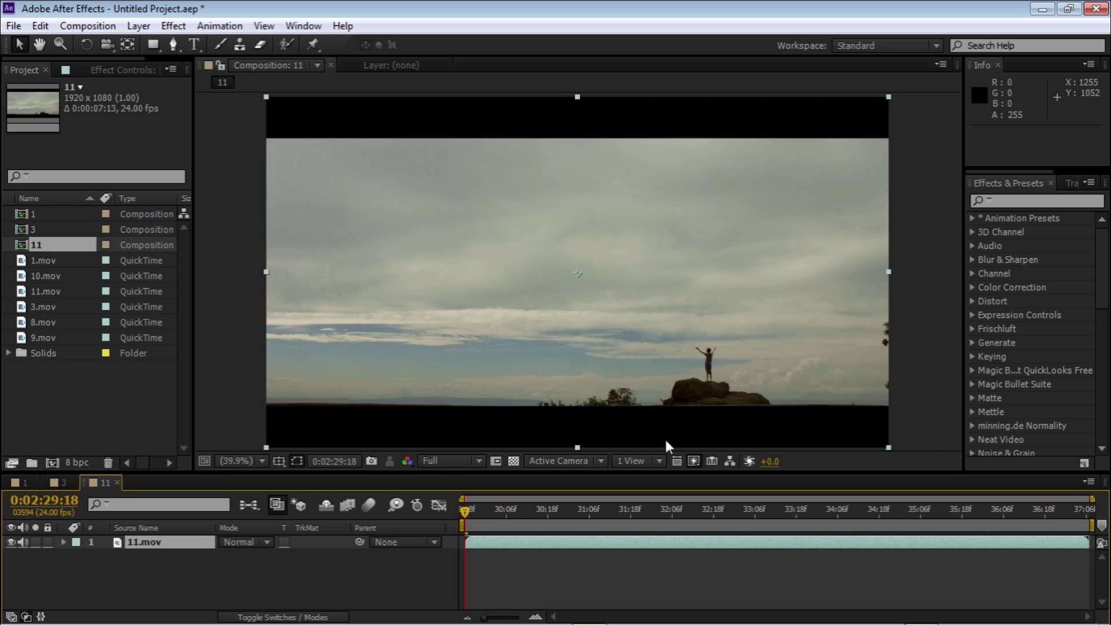
{"action": "scroll", "coordinate": [671, 405], "scroll_direction": "up", "scroll_amount": 2}
{"action": "left_click_drag", "start_coordinate": [701, 355], "coordinate": [794, 353]}
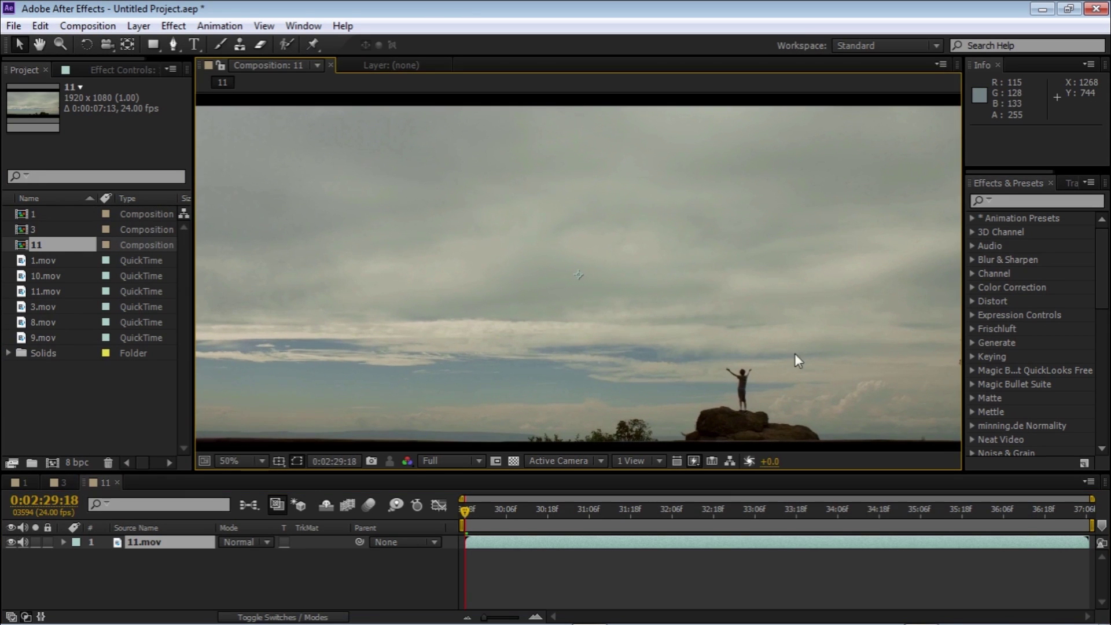
{"action": "key", "text": "ctrl+v"}
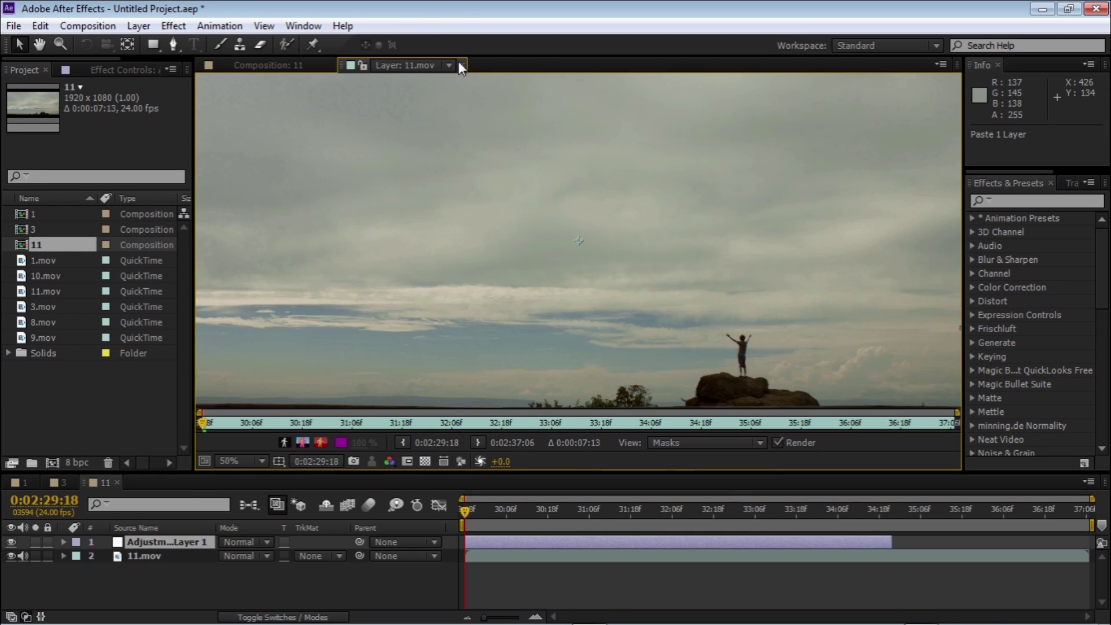
{"action": "key", "text": "ctrl+z"}
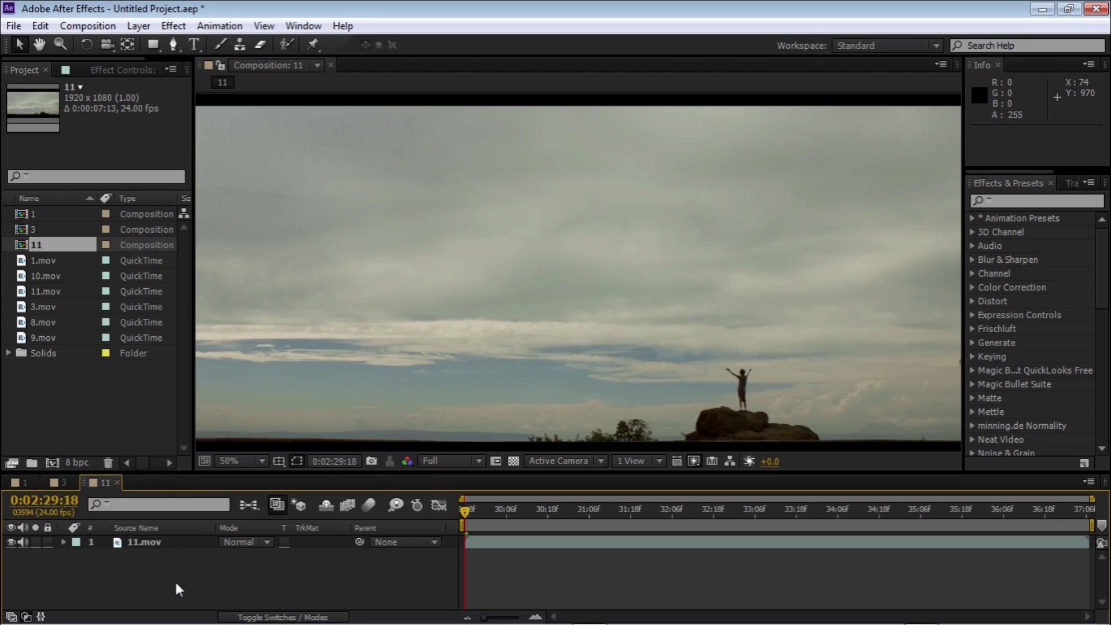
- Create a new adjustment layer in composition 11, apply Magic Bullet Looks to it and open the look editor
{"action": "right_click", "coordinate": [126, 577]}
{"action": "mouse_move", "coordinate": [196, 408]}
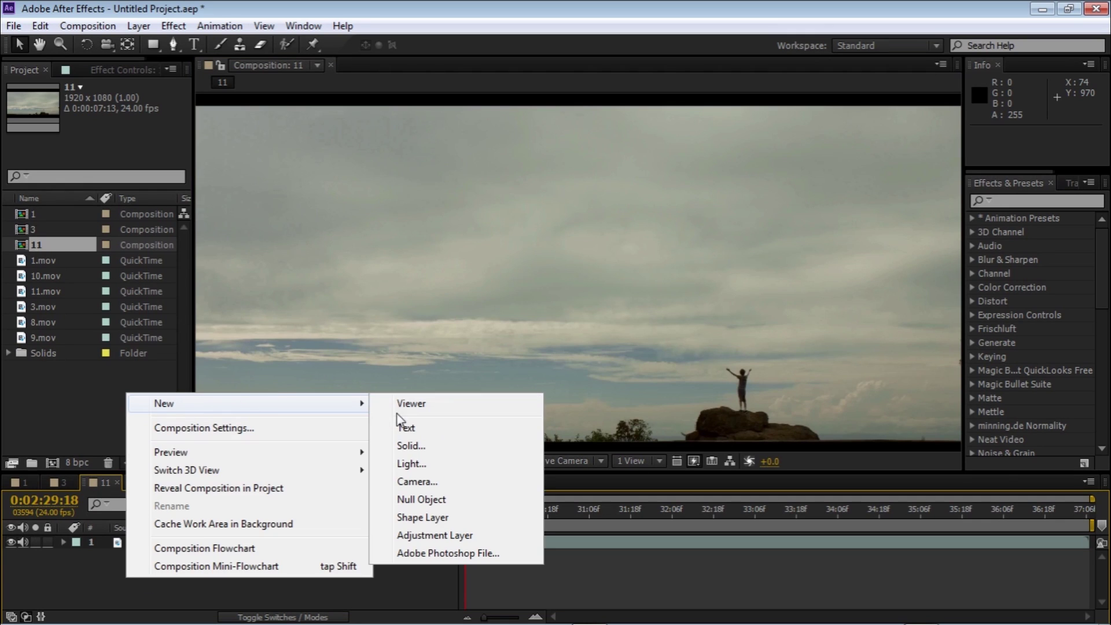
{"action": "left_click", "coordinate": [426, 535]}
{"action": "left_click", "coordinate": [175, 26]}
{"action": "mouse_move", "coordinate": [313, 421]}
{"action": "left_click", "coordinate": [484, 529]}
{"action": "left_click", "coordinate": [66, 149]}
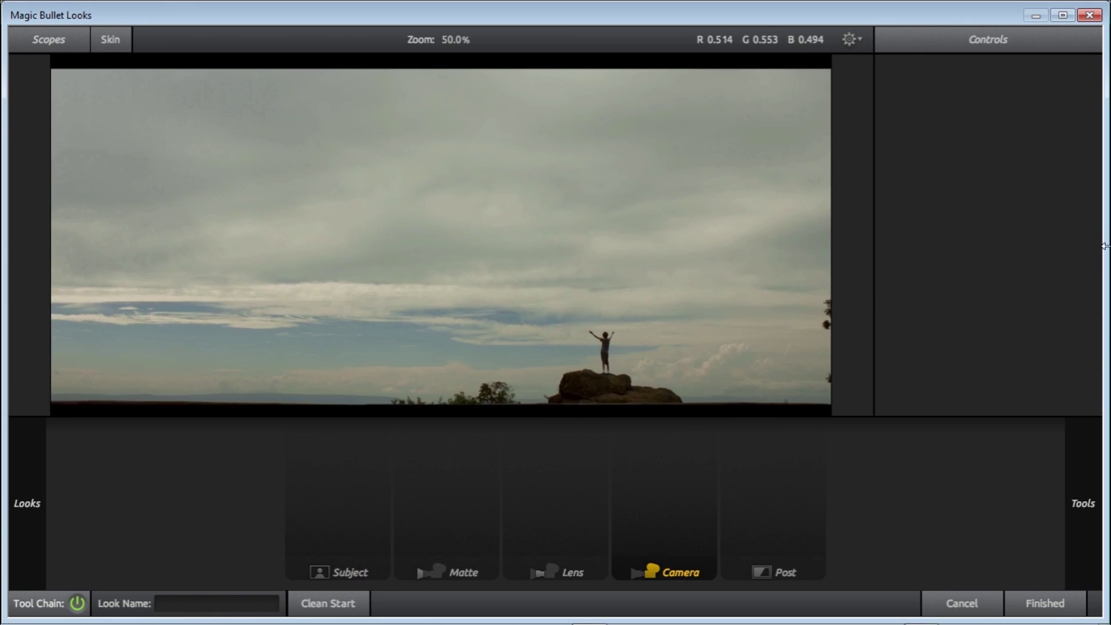
- Add Hue/Saturation and Colorista 3-Way tools to the Post stage of the new look
{"action": "mouse_move", "coordinate": [1102, 246]}
{"action": "scroll", "coordinate": [1049, 314], "scroll_direction": "down", "scroll_amount": 10}
{"action": "left_click", "coordinate": [1047, 399]}
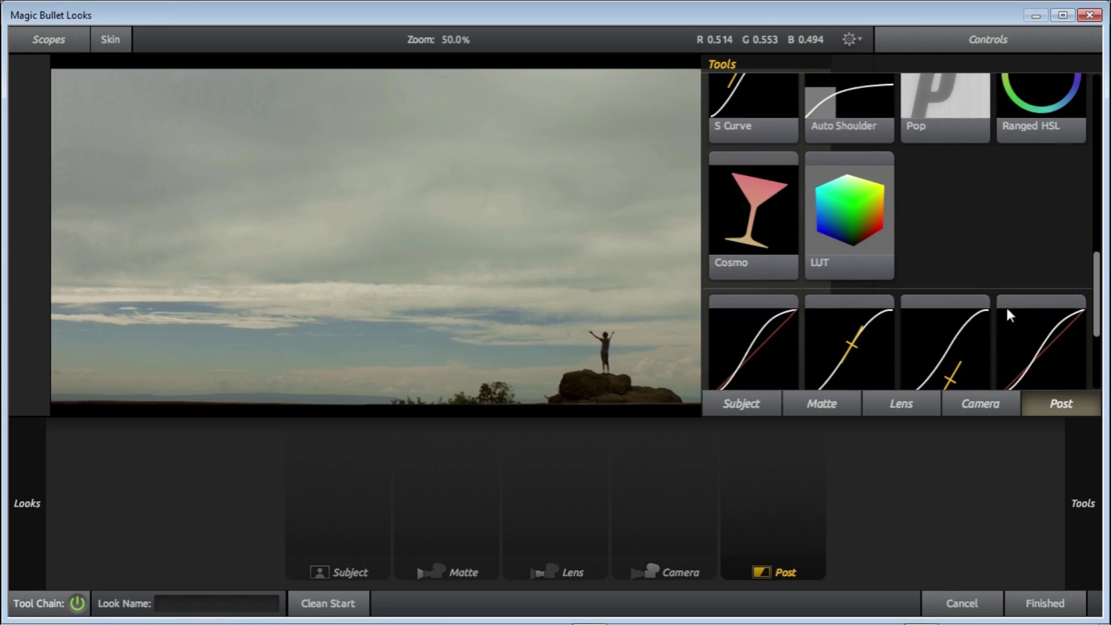
{"action": "scroll", "coordinate": [1003, 301], "scroll_direction": "up", "scroll_amount": 10}
{"action": "left_click", "coordinate": [744, 224]}
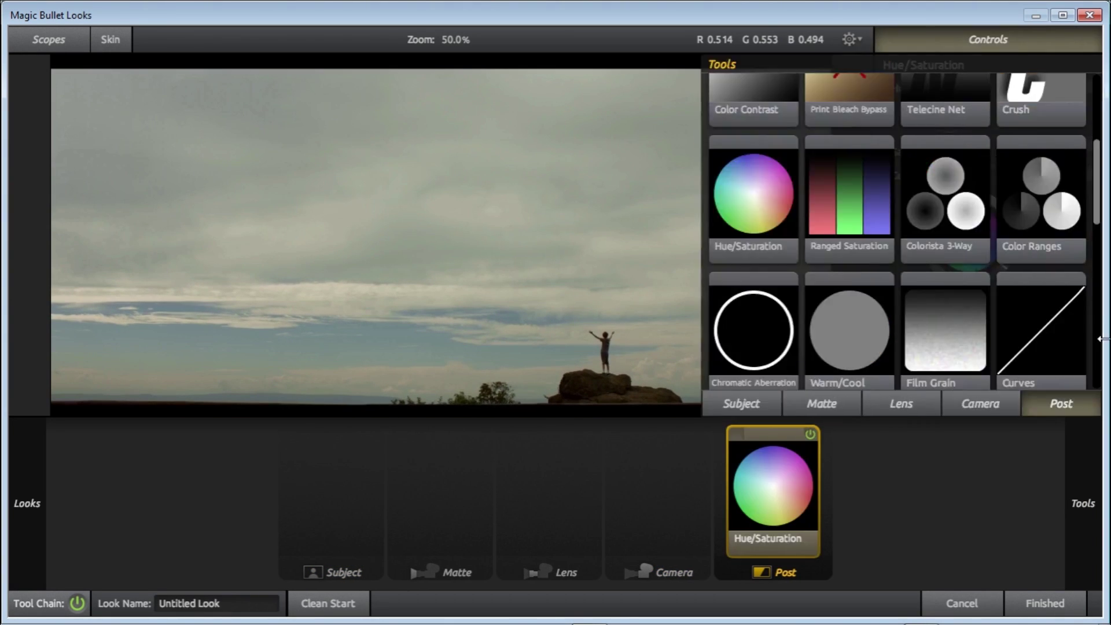
{"action": "left_click", "coordinate": [967, 226]}
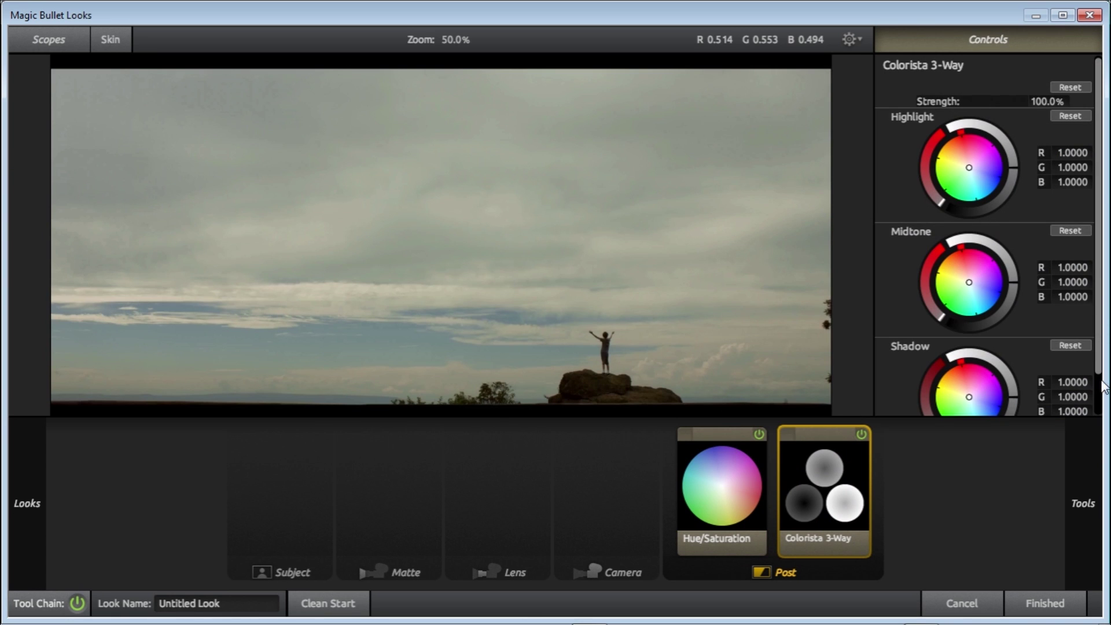
- Maximize the look editor and add Curves and Auto Shoulder tools after Colorista 3-Way in the Post stage
{"action": "left_click", "coordinate": [1061, 16]}
{"action": "left_click", "coordinate": [583, 529]}
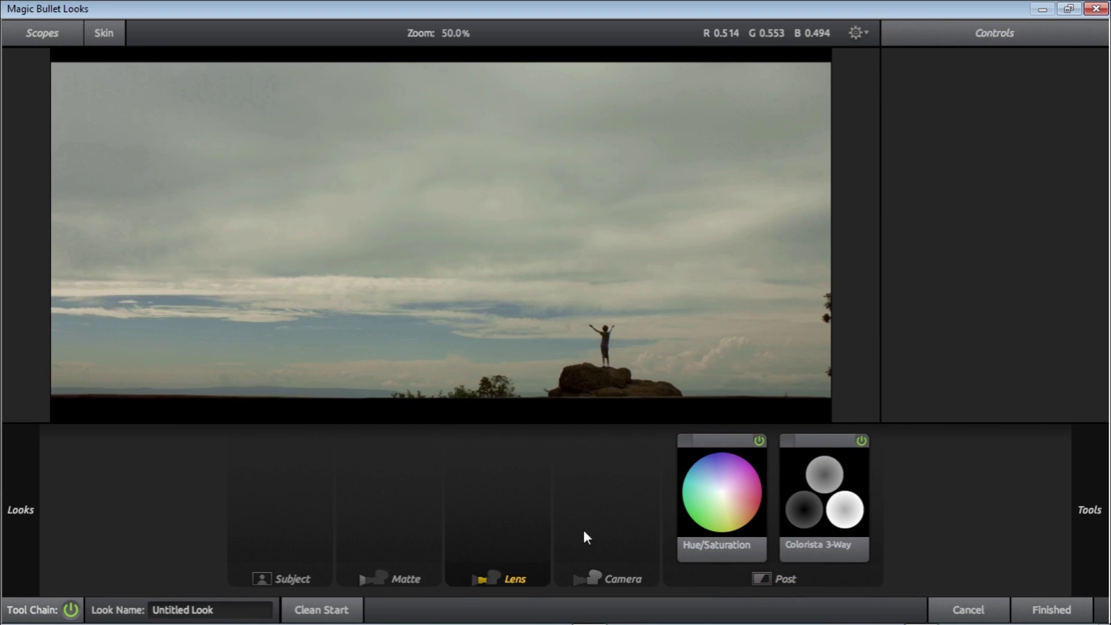
{"action": "mouse_move", "coordinate": [1087, 509]}
{"action": "left_click", "coordinate": [1047, 404]}
{"action": "scroll", "coordinate": [1023, 336], "scroll_direction": "down", "scroll_amount": 4}
{"action": "left_click", "coordinate": [1029, 218]}
{"action": "left_click", "coordinate": [1054, 408]}
{"action": "scroll", "coordinate": [839, 296], "scroll_direction": "down", "scroll_amount": 2}
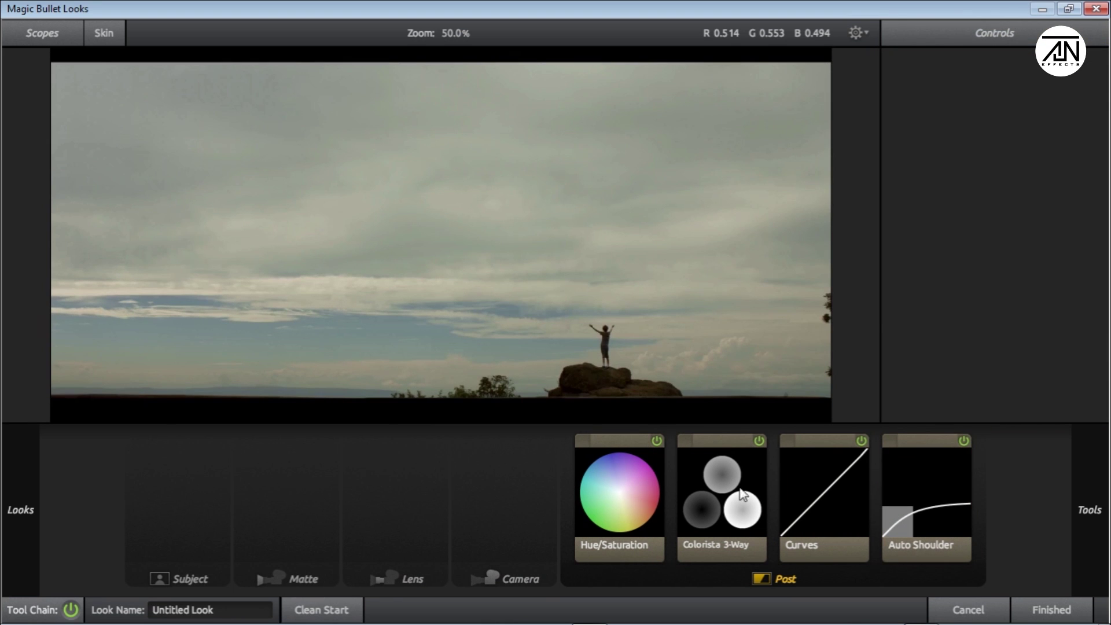
- Shape the RGB curve of the Curves tool into a contrast S-curve with raised upper tones and a lowered midpoint
{"action": "left_click", "coordinate": [845, 445]}
{"action": "left_click_drag", "start_coordinate": [1044, 120], "coordinate": [1020, 131]}
{"action": "mouse_move", "coordinate": [996, 170]}
{"action": "left_mouse_down"}
{"action": "mouse_move", "coordinate": [994, 195]}
{"action": "mouse_move", "coordinate": [994, 173]}
{"action": "mouse_move", "coordinate": [949, 229]}
{"action": "mouse_move", "coordinate": [994, 160]}
{"action": "mouse_move", "coordinate": [994, 194]}
{"action": "mouse_move", "coordinate": [994, 176]}
{"action": "mouse_move", "coordinate": [968, 210]}
{"action": "mouse_move", "coordinate": [994, 183]}
{"action": "left_mouse_up"}
{"action": "left_click_drag", "start_coordinate": [1020, 131], "coordinate": [1020, 127]}
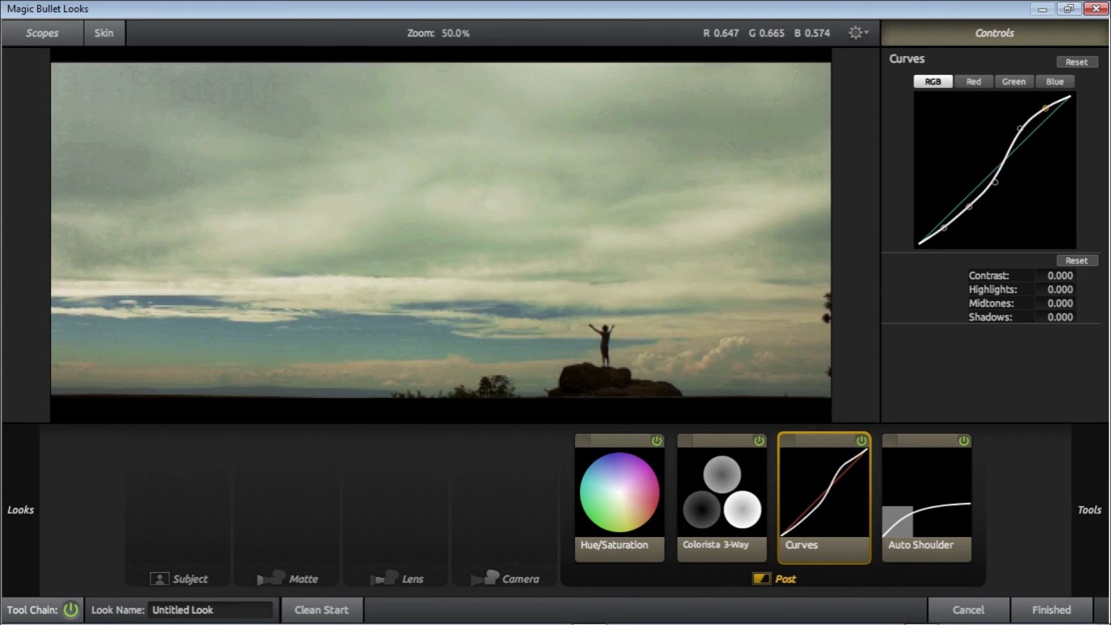
- Tint Colorista 3-Way's highlights blue, midtones orange at R 1.0807, G 1.0162, B 0.9032, and shadows blue at R 0.9408, G 0.9460, B 1.0000
{"action": "left_click", "coordinate": [743, 499]}
{"action": "left_click_drag", "start_coordinate": [974, 162], "coordinate": [987, 163]}
{"action": "left_click_drag", "start_coordinate": [975, 275], "coordinate": [967, 266]}
{"action": "left_click_drag", "start_coordinate": [975, 391], "coordinate": [984, 394]}
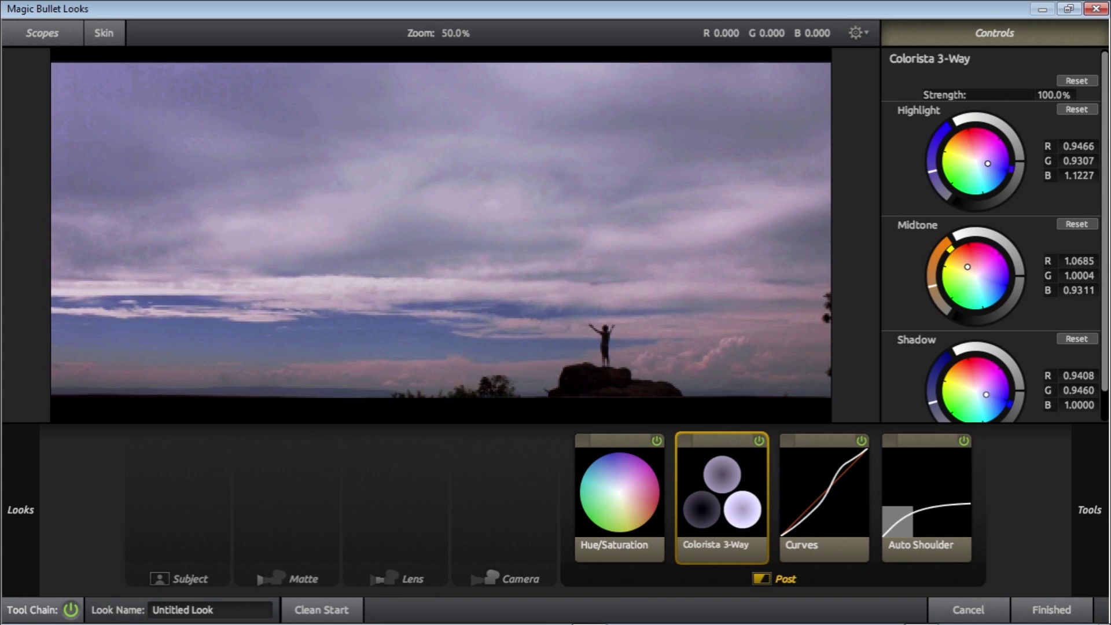
{"action": "left_click_drag", "start_coordinate": [966, 268], "coordinate": [964, 266]}
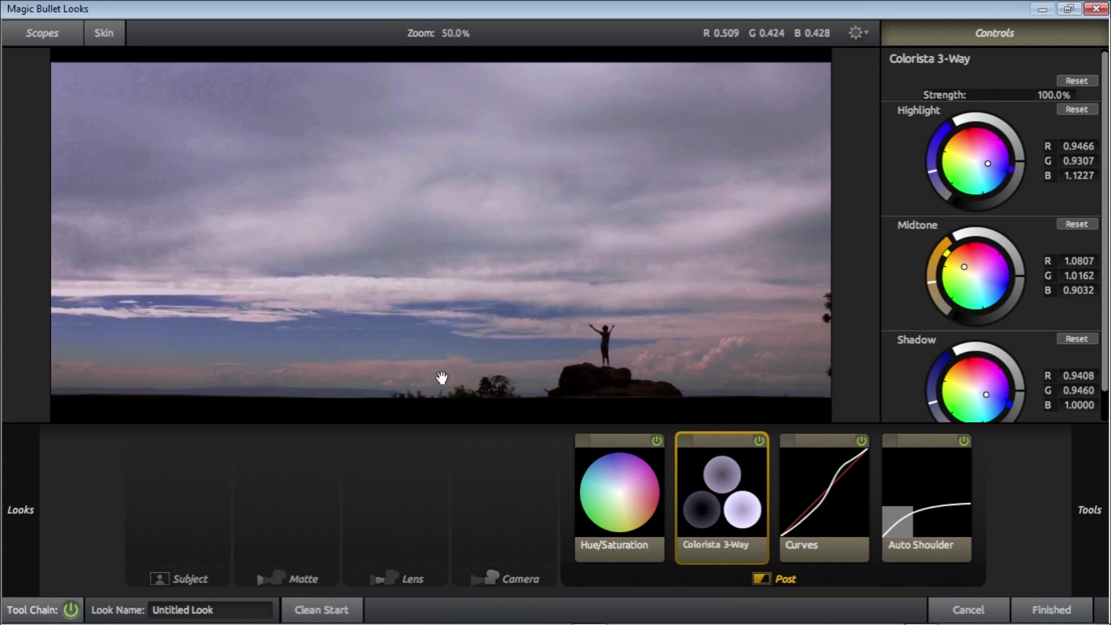
{"action": "left_click_drag", "start_coordinate": [984, 164], "coordinate": [972, 145]}
- Increase the saturation of the Post stage's Hue/Saturation tool and compare the image with the tool off and on
{"action": "left_click", "coordinate": [625, 455]}
{"action": "left_click", "coordinate": [656, 440]}
{"action": "left_click", "coordinate": [657, 440]}
- Add a Color Filter to the Matte stage and set its color to a warm orange tint at R 0.999, G 0.921, B 0.856
{"action": "left_click", "coordinate": [506, 528]}
{"action": "left_click", "coordinate": [148, 525]}
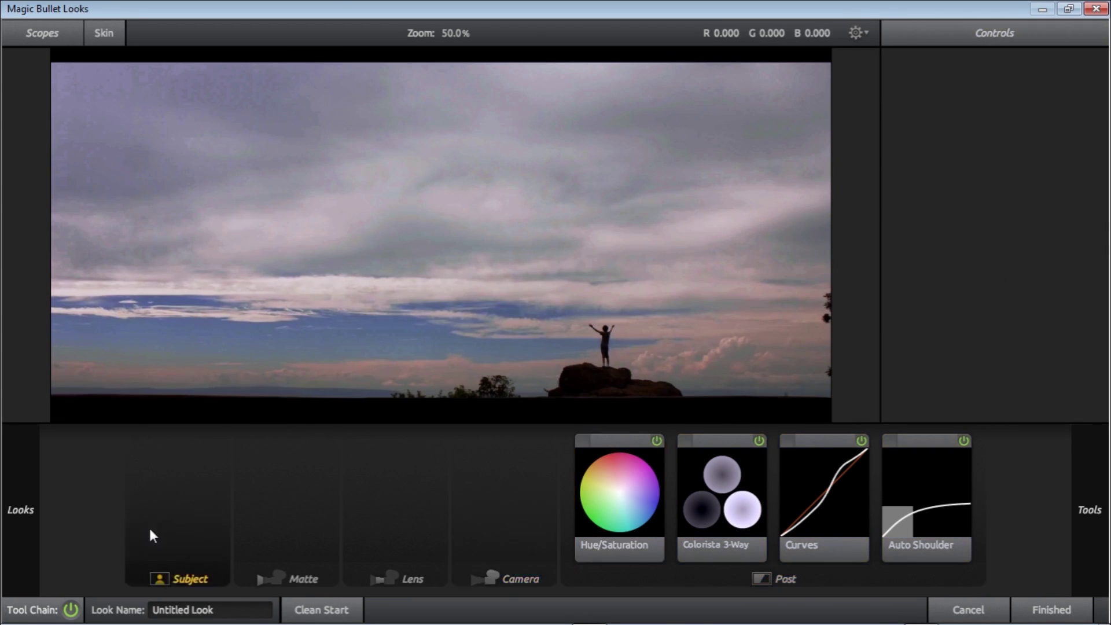
{"action": "scroll", "coordinate": [913, 275], "scroll_direction": "up", "scroll_amount": 5}
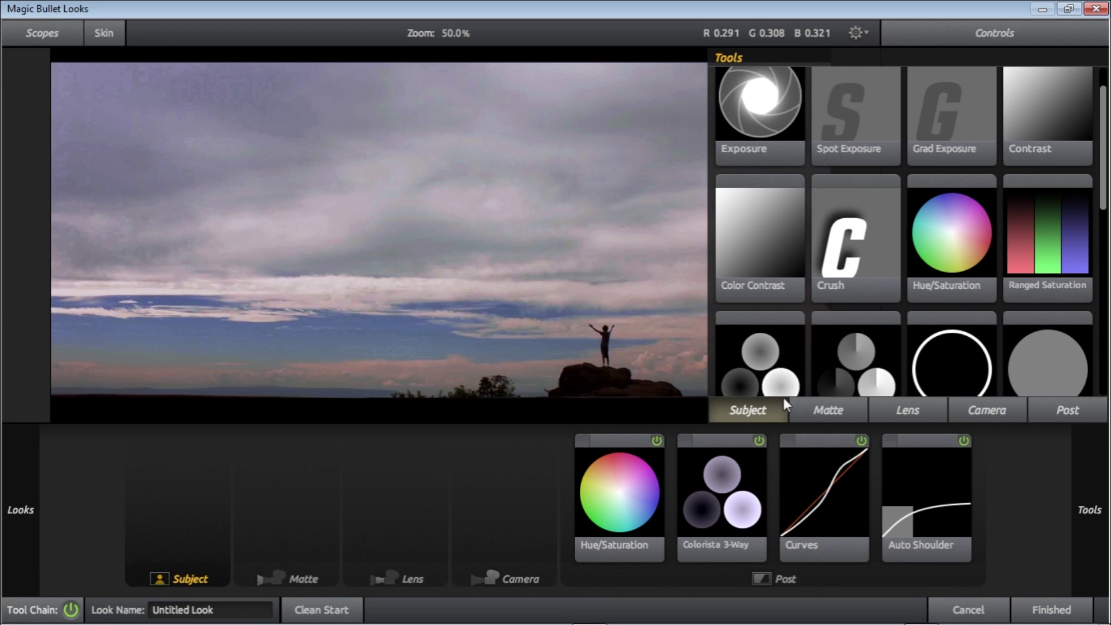
{"action": "left_click", "coordinate": [833, 410]}
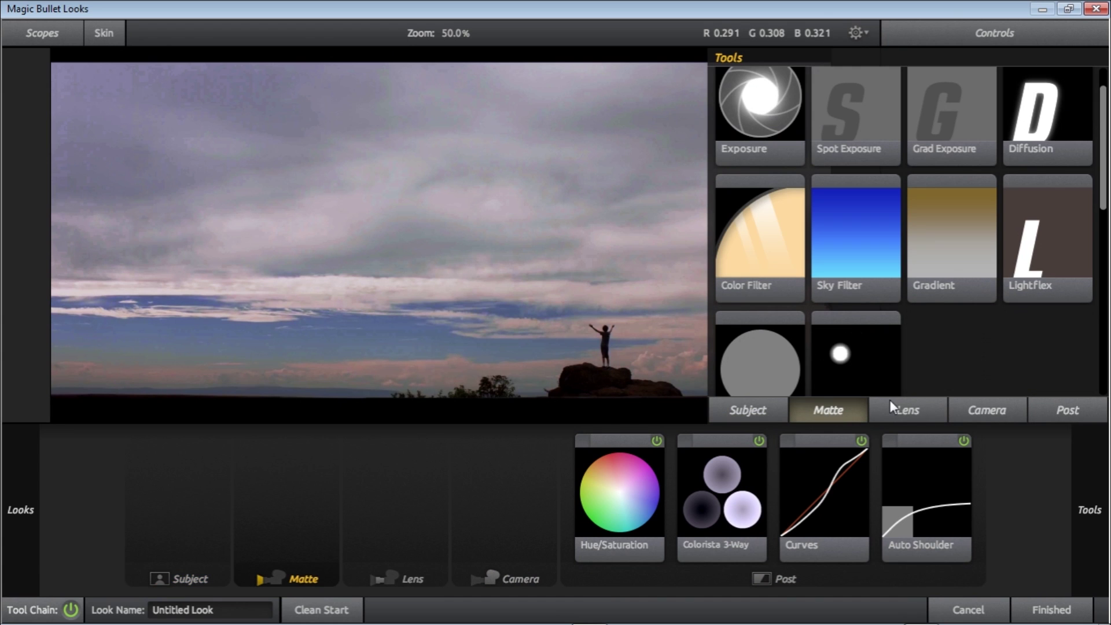
{"action": "double_click", "coordinate": [783, 263]}
{"action": "mouse_move", "coordinate": [972, 176]}
{"action": "left_mouse_down"}
{"action": "mouse_move", "coordinate": [993, 181]}
{"action": "mouse_move", "coordinate": [965, 164]}
{"action": "left_mouse_up"}
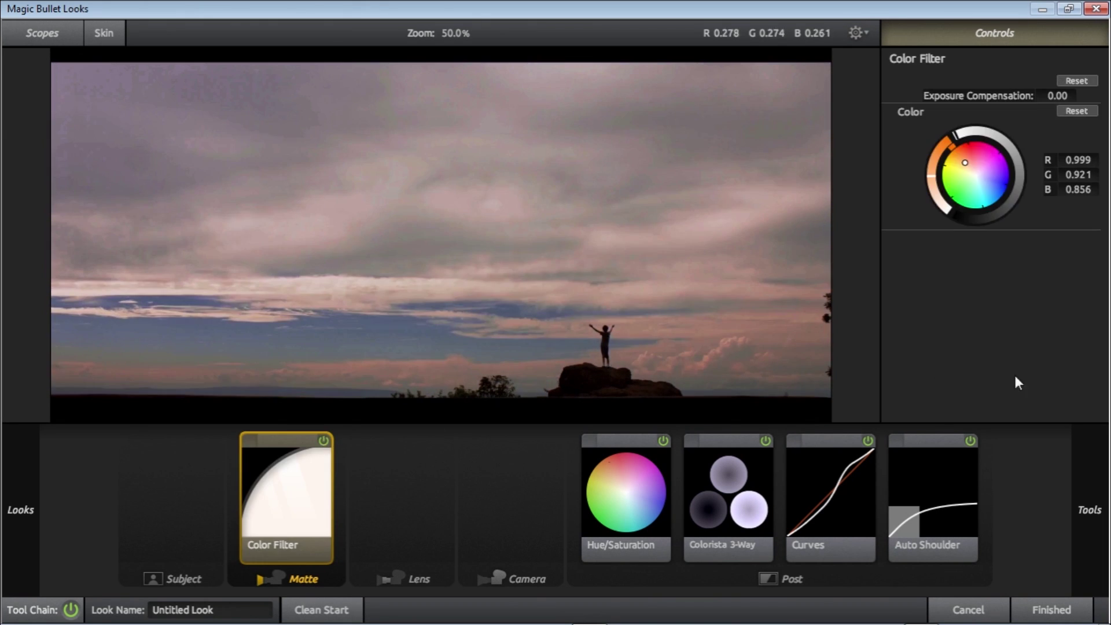
- Add a Color Contrast tool to the Camera stage and adjust its color for warm highlights and cool shadows
{"action": "mouse_move", "coordinate": [1089, 510]}
{"action": "left_click", "coordinate": [983, 410]}
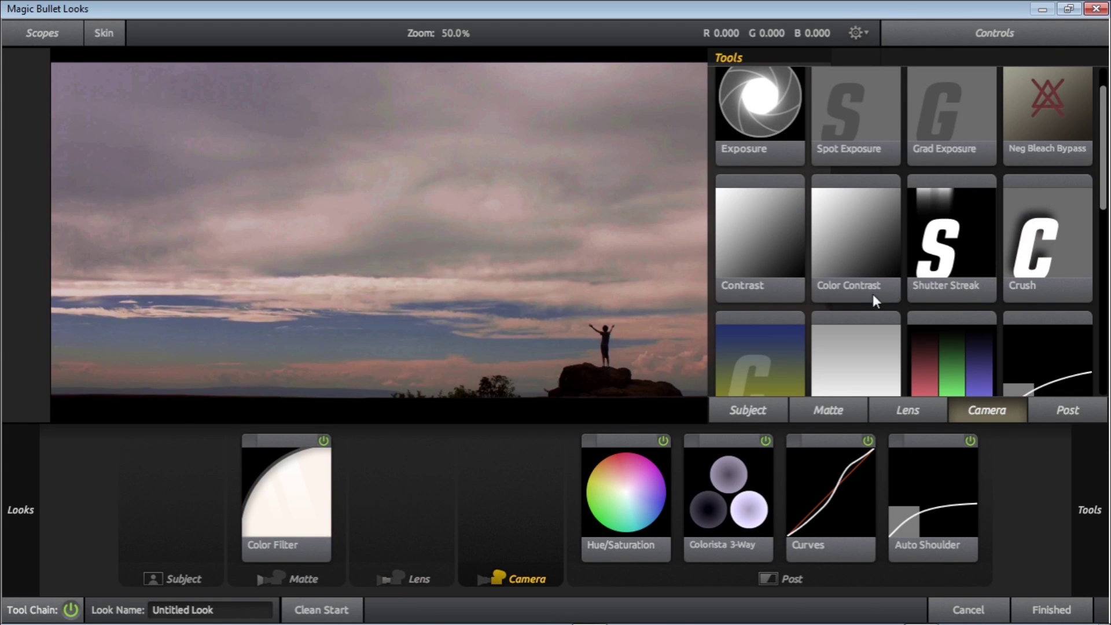
{"action": "double_click", "coordinate": [873, 252]}
{"action": "mouse_move", "coordinate": [976, 186]}
{"action": "left_mouse_down"}
{"action": "mouse_move", "coordinate": [944, 168]}
{"action": "mouse_move", "coordinate": [981, 185]}
{"action": "left_mouse_up"}
- Refine Colorista 3-Way's highlight to R 0.9018, G 0.9233, B 1.1749 and shadow to R 0.9492, G 0.9550, B 1.0000, and retint Color Contrast
{"action": "left_click", "coordinate": [735, 497]}
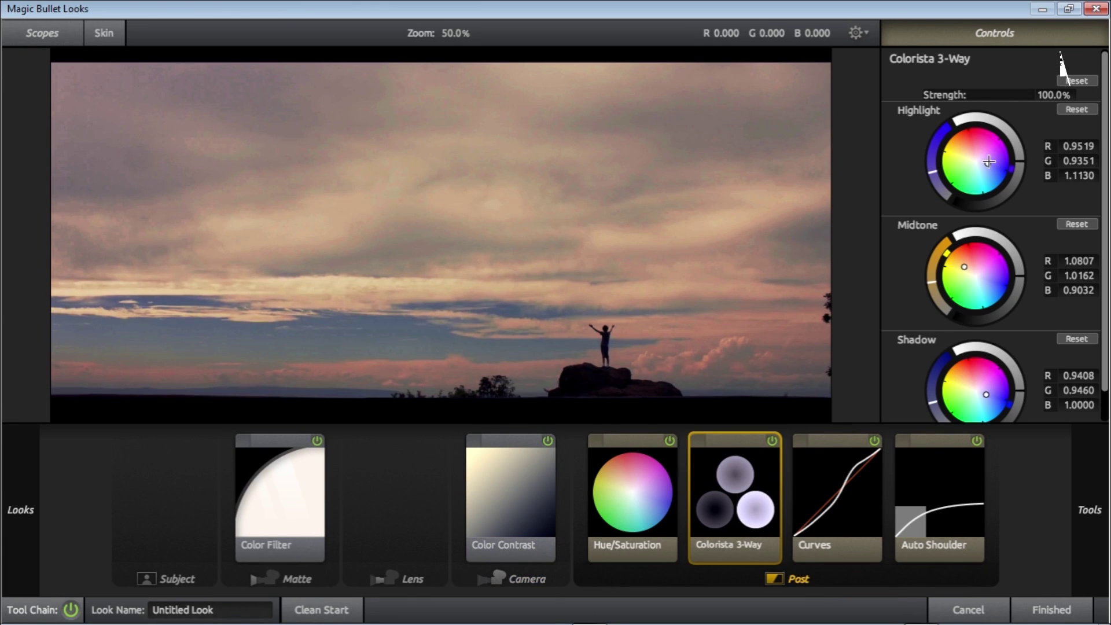
{"action": "left_click_drag", "start_coordinate": [989, 396], "coordinate": [988, 397]}
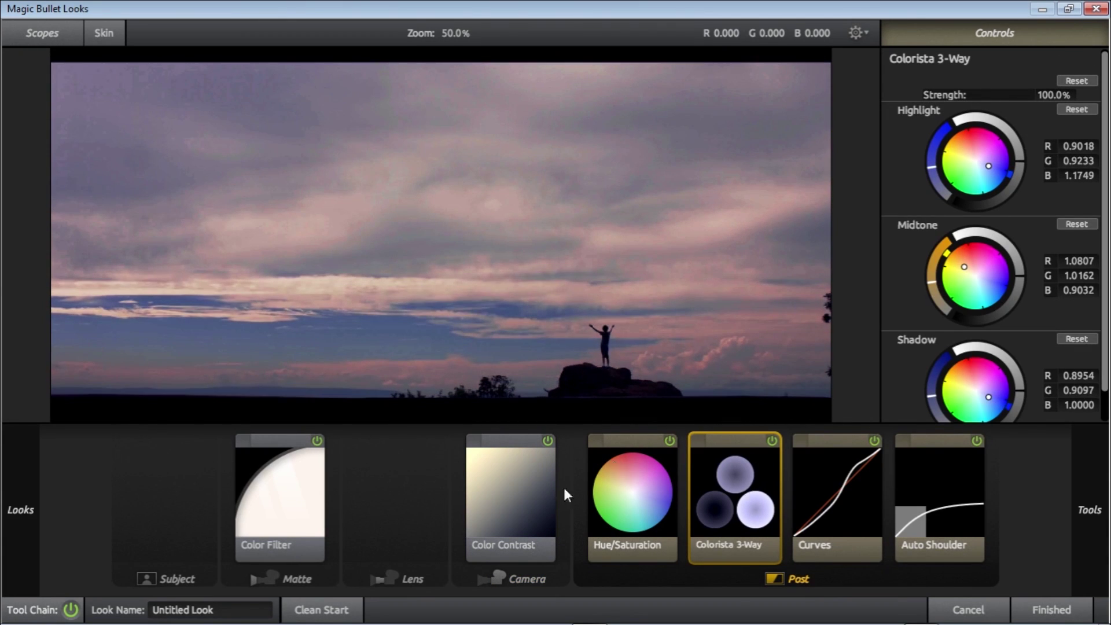
{"action": "left_click", "coordinate": [540, 493]}
{"action": "left_click_drag", "start_coordinate": [961, 180], "coordinate": [961, 176]}
{"action": "left_click", "coordinate": [738, 477]}
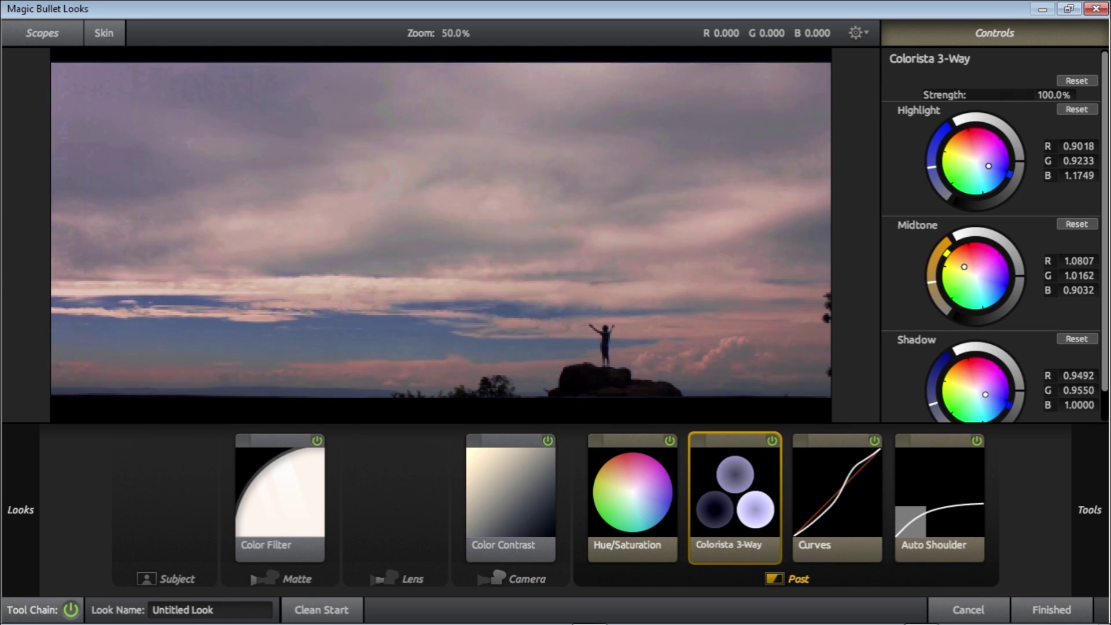
{"action": "left_click", "coordinate": [533, 500]}
- Fine-tune the midpoint and upper point of the RGB curve in the Post stage's Curves tool
{"action": "left_click", "coordinate": [833, 495]}
{"action": "left_click_drag", "start_coordinate": [998, 177], "coordinate": [995, 184]}
{"action": "left_click_drag", "start_coordinate": [1019, 128], "coordinate": [1019, 134]}
- Look through the Lens and Matte tools, add a Hue/Saturation tool to the Subject stage and set its saturation to 85%
{"action": "left_click", "coordinate": [412, 497]}
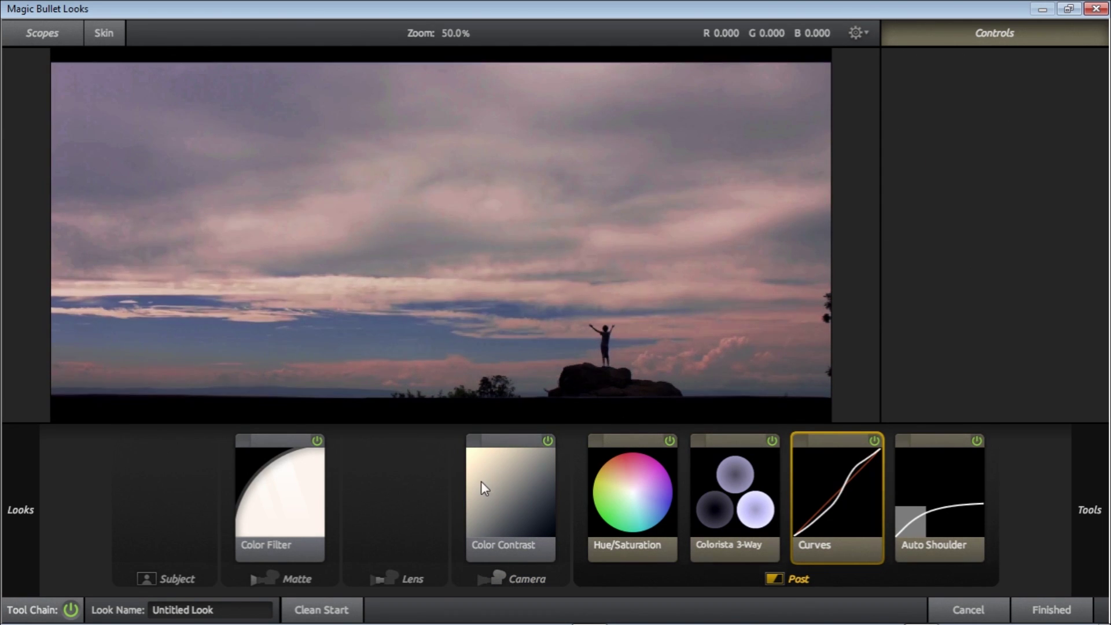
{"action": "scroll", "coordinate": [1025, 157], "scroll_direction": "up", "scroll_amount": 1}
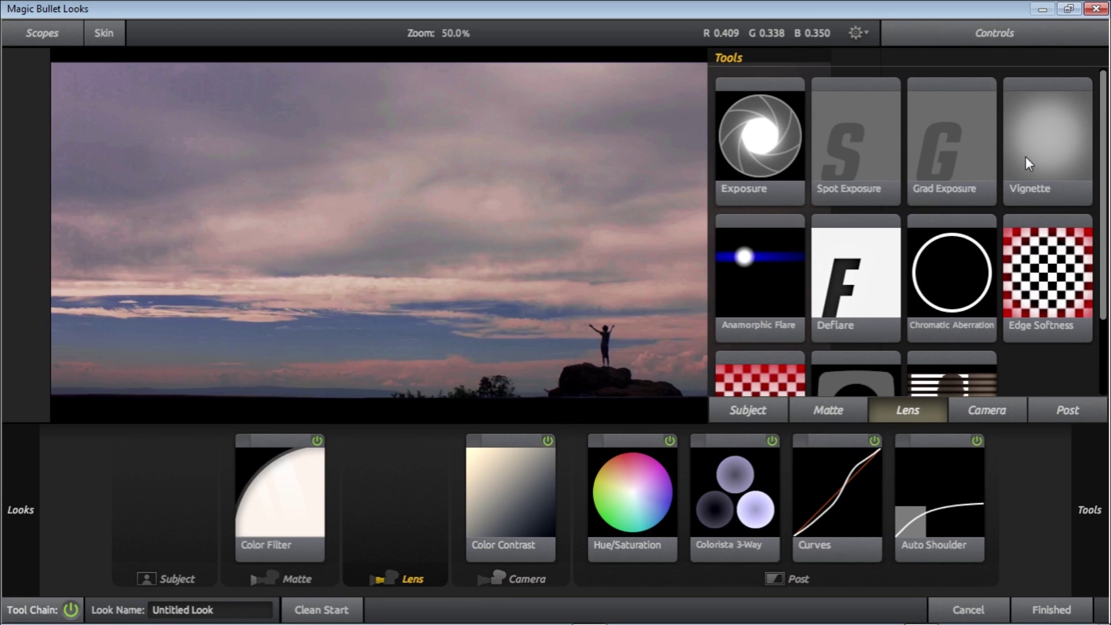
{"action": "left_click", "coordinate": [816, 407]}
{"action": "left_click", "coordinate": [749, 407]}
{"action": "scroll", "coordinate": [1062, 203], "scroll_direction": "down", "scroll_amount": 2}
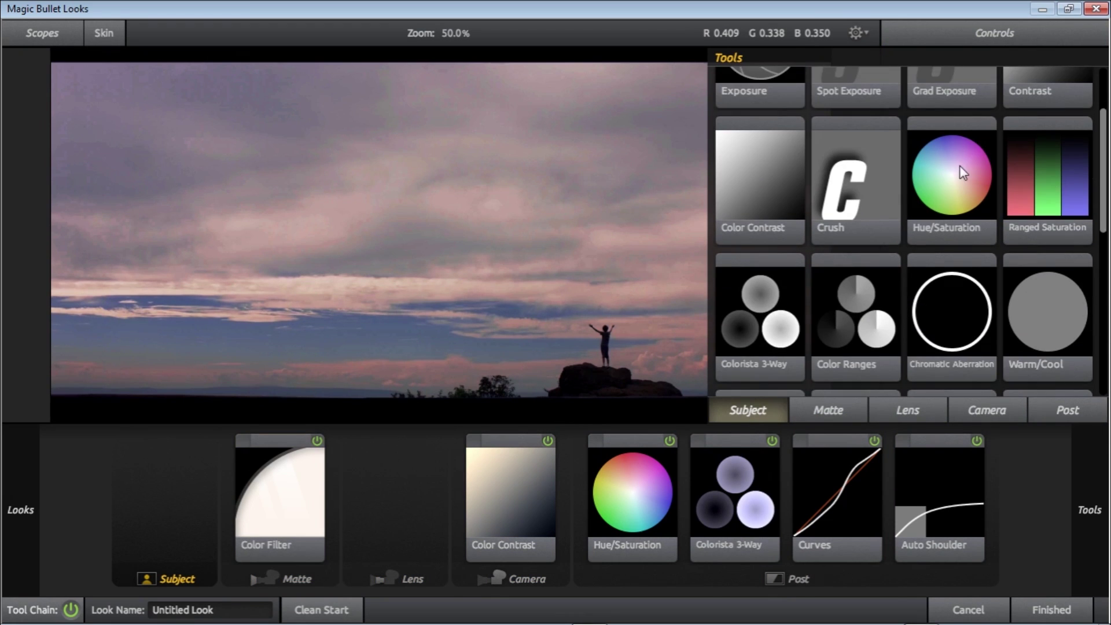
{"action": "double_click", "coordinate": [959, 164]}
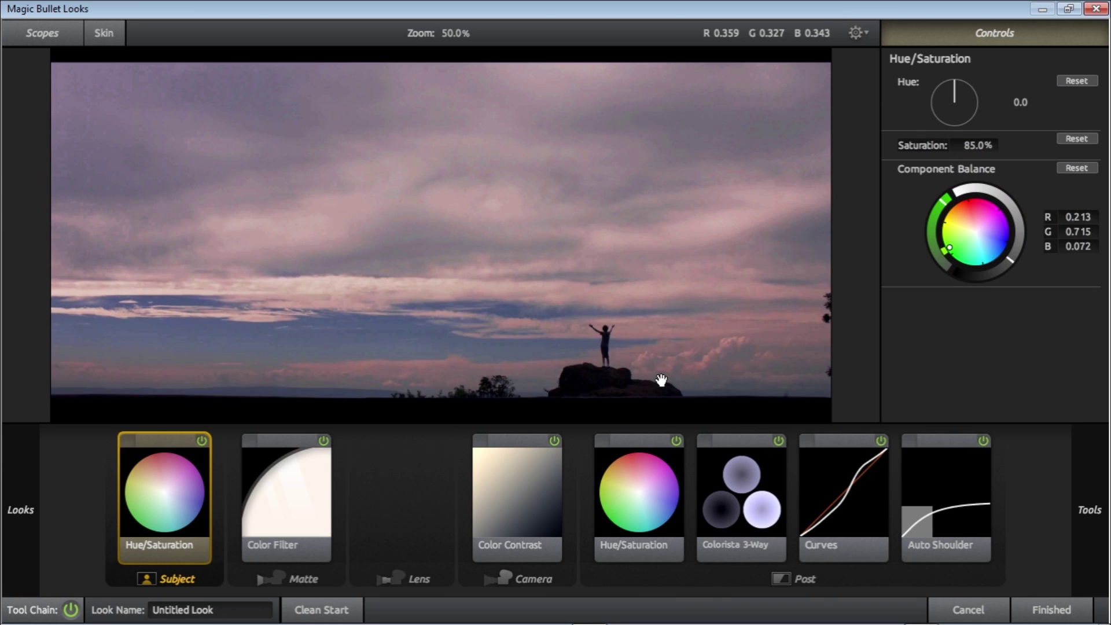
- Apply the finished look to the adjustment layer in composition 11 and toggle the layer's visibility to compare before and after
{"action": "left_click", "coordinate": [445, 525]}
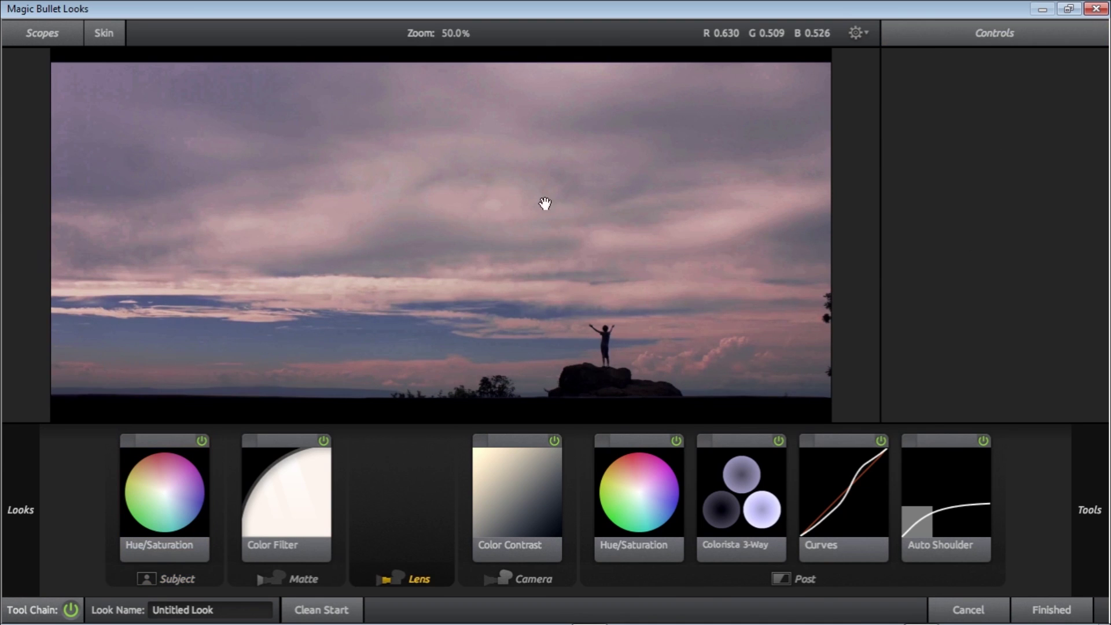
{"action": "left_click", "coordinate": [1047, 608]}
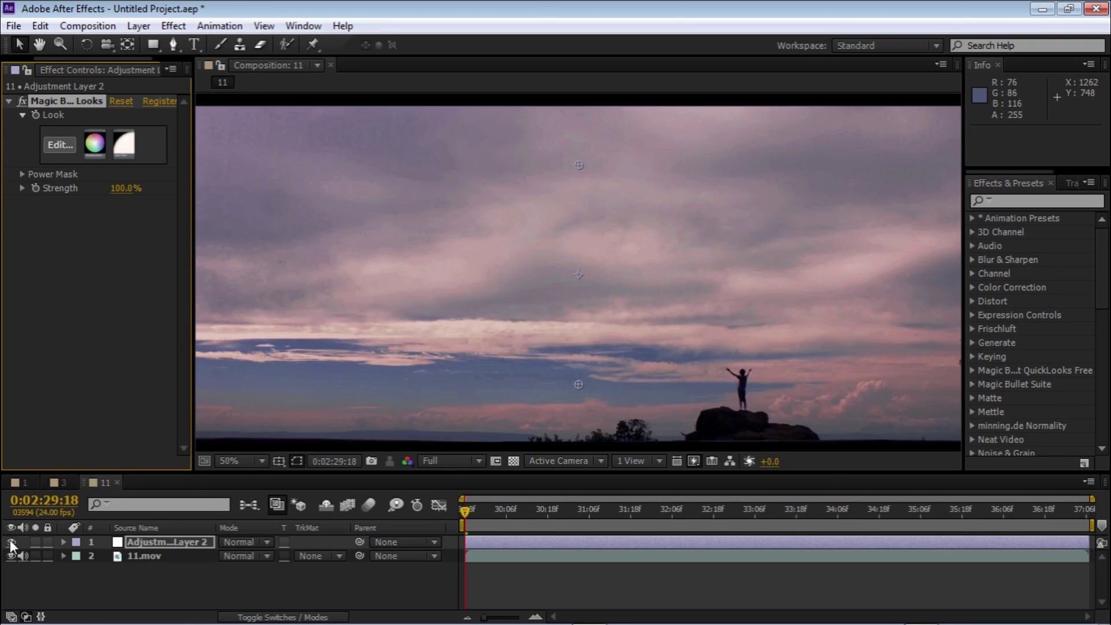
{"action": "left_click", "coordinate": [10, 540]}
{"action": "left_click", "coordinate": [10, 540]}
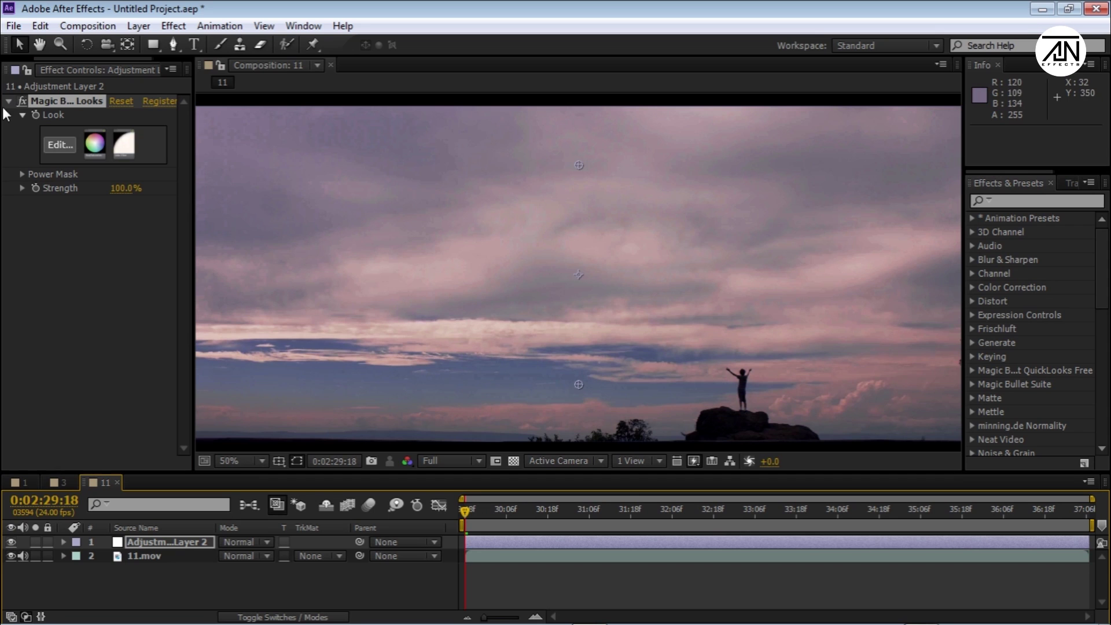
- Look through the clips in the project and create a new composition from 9.mov
{"action": "left_click", "coordinate": [17, 70]}
{"action": "left_click", "coordinate": [43, 307]}
{"action": "left_click", "coordinate": [51, 319]}
{"action": "left_click", "coordinate": [52, 336]}
{"action": "left_click", "coordinate": [54, 321]}
{"action": "left_click", "coordinate": [51, 337]}
{"action": "left_click_drag", "start_coordinate": [51, 338], "coordinate": [52, 462]}
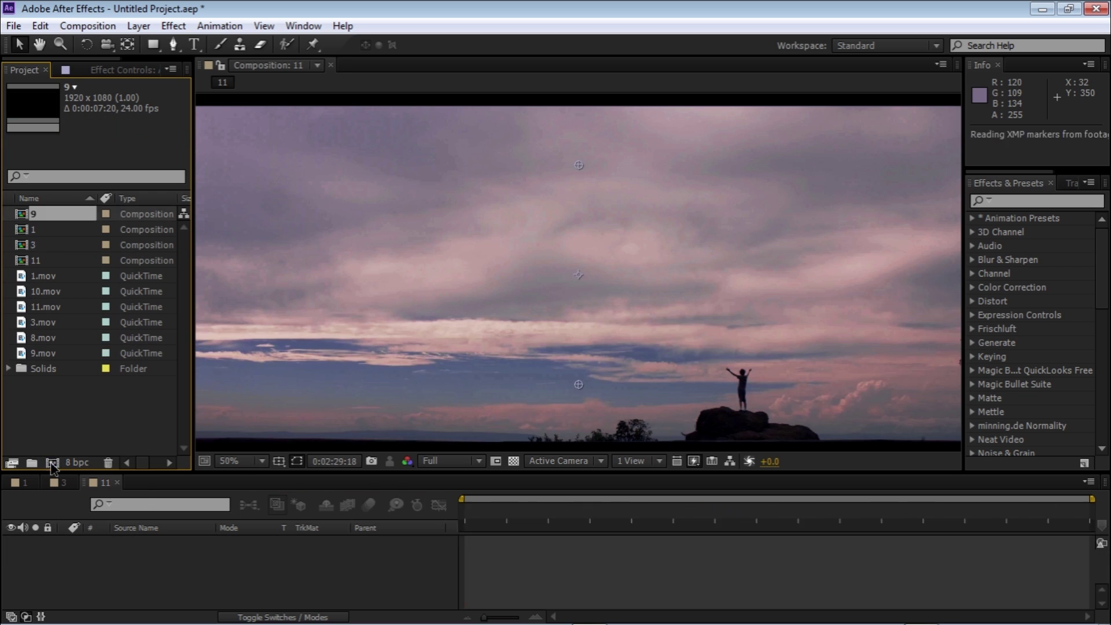
- Copy the adjustment layer from composition 11 and paste it above the footage in composition 9
{"action": "left_click", "coordinate": [101, 484]}
{"action": "left_click", "coordinate": [136, 541]}
{"action": "key", "text": "ctrl+c"}
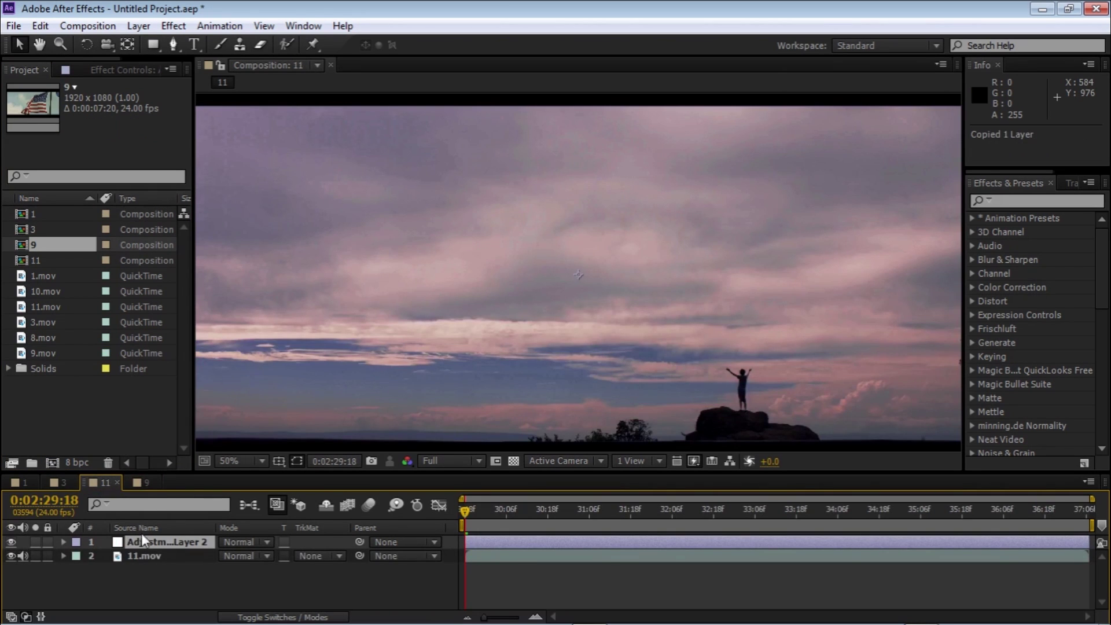
{"action": "left_click", "coordinate": [143, 482]}
{"action": "left_click", "coordinate": [160, 543]}
{"action": "key", "text": "ctrl+v"}
- Reset the pasted layer's Magic Bullet Looks effect and open its look editor
{"action": "left_click", "coordinate": [123, 66]}
{"action": "left_click", "coordinate": [115, 102]}
{"action": "left_click", "coordinate": [58, 145]}
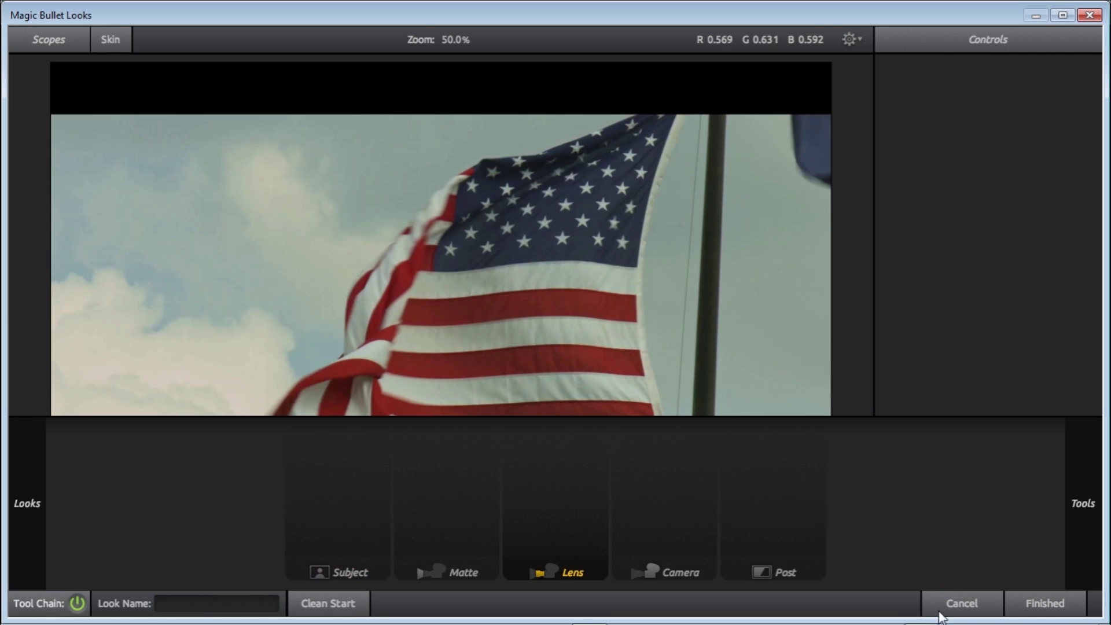
- Add a Hue/Saturation tool and a Colorista 3-Way tool to the Post stage
{"action": "mouse_move", "coordinate": [1083, 503]}
{"action": "scroll", "coordinate": [1005, 337], "scroll_direction": "down", "scroll_amount": 1}
{"action": "left_click", "coordinate": [1051, 405]}
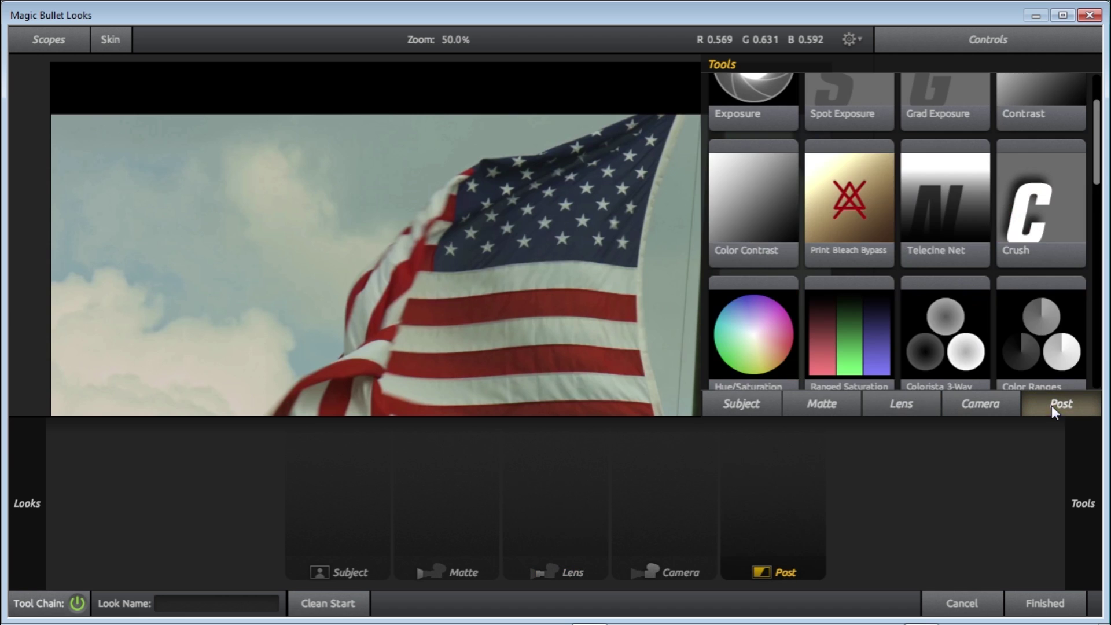
{"action": "scroll", "coordinate": [1008, 335], "scroll_direction": "down", "scroll_amount": 3}
{"action": "left_click", "coordinate": [748, 125]}
{"action": "mouse_move", "coordinate": [1076, 428]}
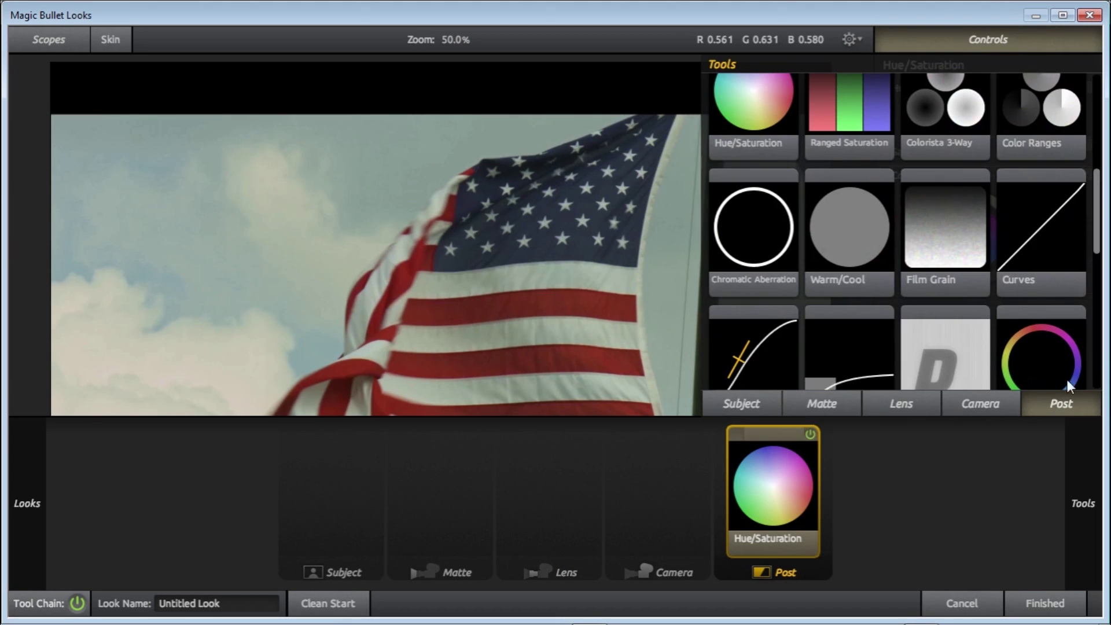
{"action": "scroll", "coordinate": [984, 232], "scroll_direction": "down", "scroll_amount": 1}
{"action": "left_click", "coordinate": [948, 119]}
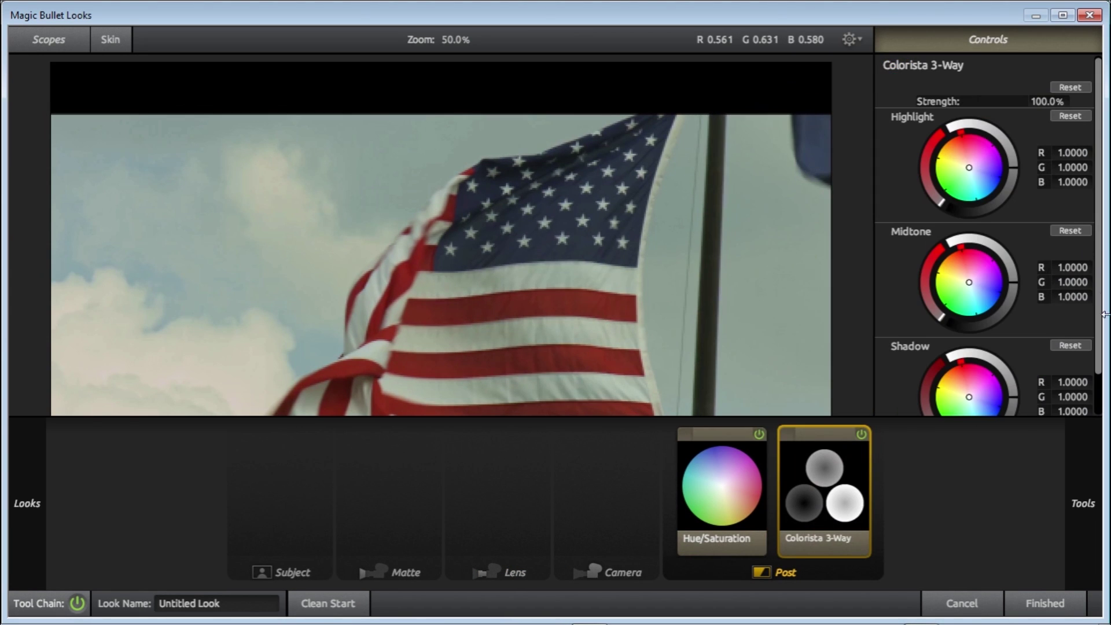
- Add a Curves tool to the Post stage and shape its RGB curve into an S with raised highlights and lowered shadows
{"action": "left_click", "coordinate": [610, 520]}
{"action": "mouse_move", "coordinate": [1083, 503]}
{"action": "left_click", "coordinate": [1047, 399]}
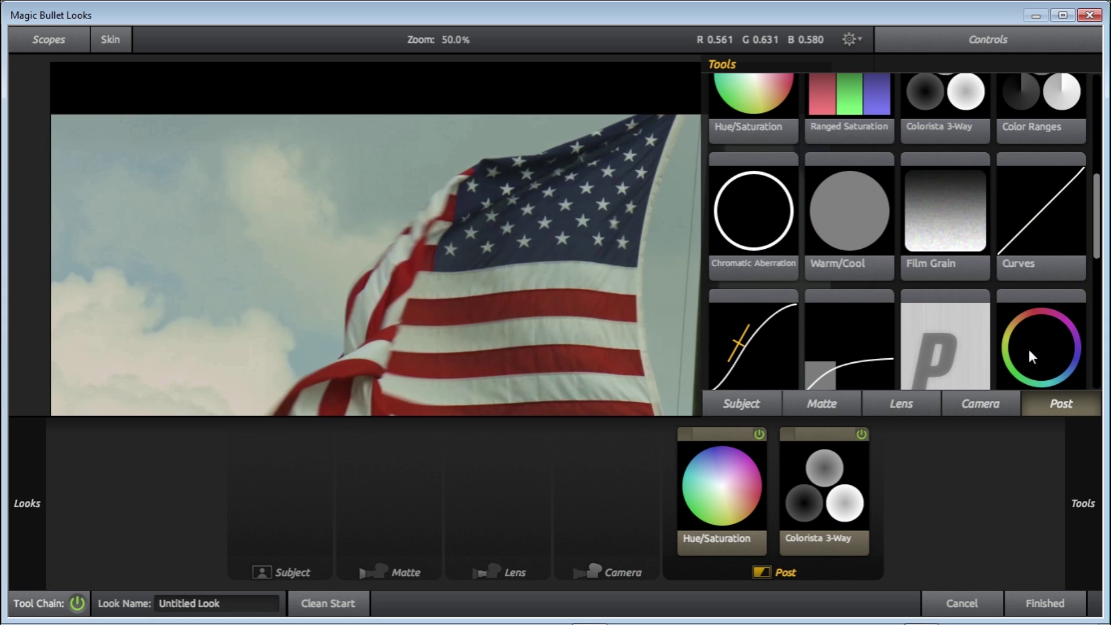
{"action": "scroll", "coordinate": [1027, 347], "scroll_direction": "down", "scroll_amount": 2}
{"action": "scroll", "coordinate": [984, 225], "scroll_direction": "up", "scroll_amount": 2}
{"action": "double_click", "coordinate": [1032, 123]}
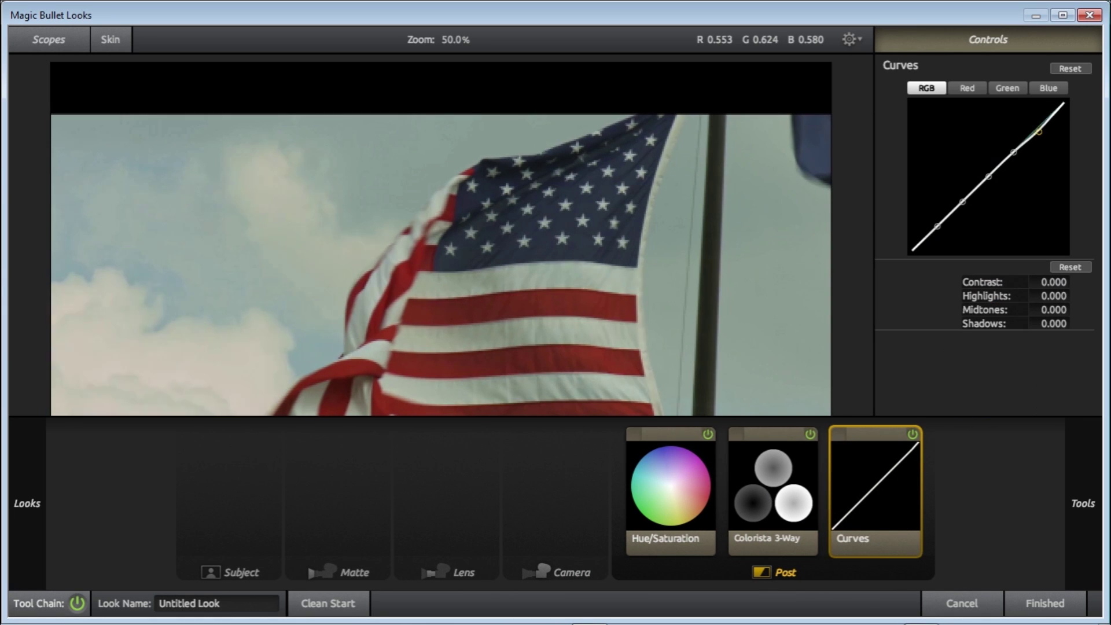
{"action": "left_click_drag", "start_coordinate": [1014, 152], "coordinate": [937, 239]}
{"action": "left_click", "coordinate": [960, 202]}
{"action": "left_click_drag", "start_coordinate": [989, 175], "coordinate": [988, 189]}
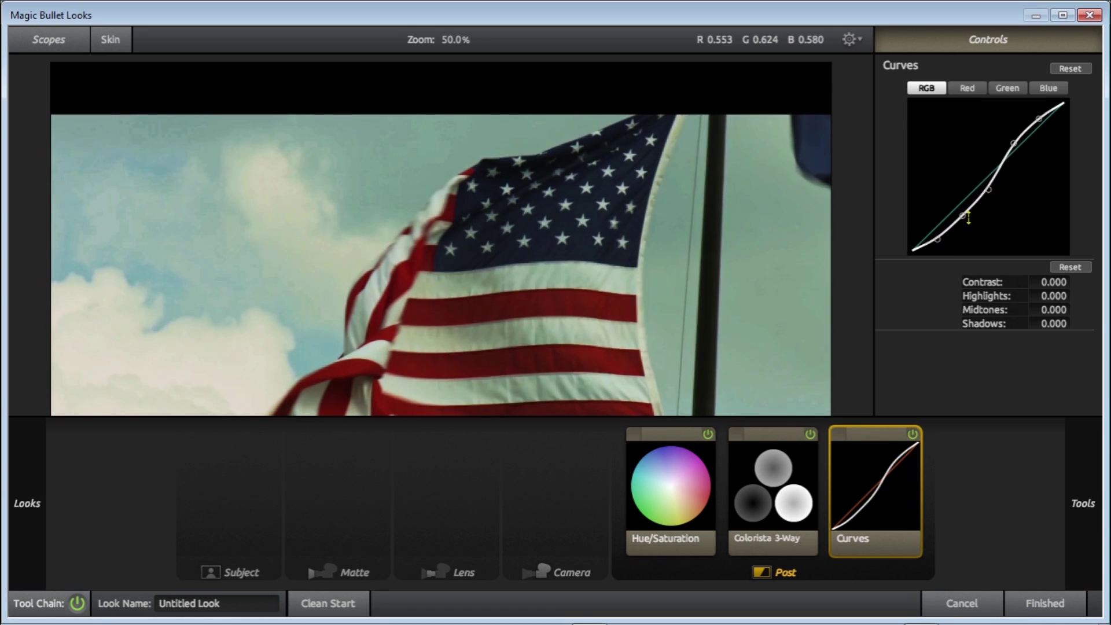
- Set Colorista 3-Way's highlight to R 0.9329, G 1.0547, B 1.0124, midtone to 1.1317, 0.8673, 1.0010 and shadow to 1.0000, 0.9887, 0.7945
{"action": "left_click", "coordinate": [783, 470]}
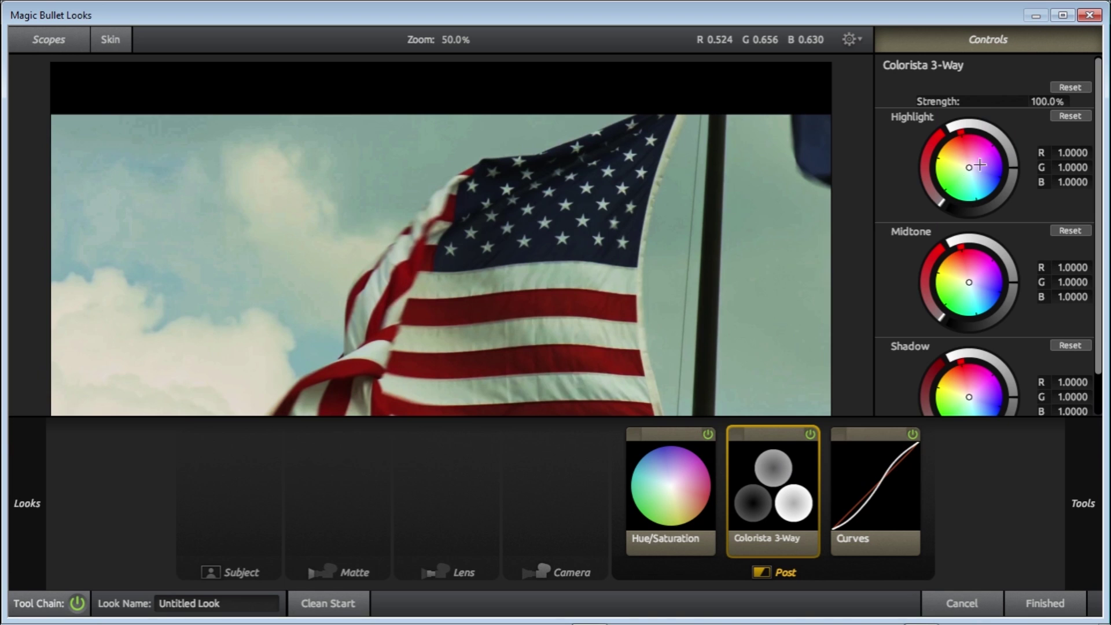
{"action": "left_click_drag", "start_coordinate": [968, 168], "coordinate": [970, 179]}
{"action": "left_click_drag", "start_coordinate": [968, 283], "coordinate": [973, 267]}
{"action": "mouse_move", "coordinate": [969, 397]}
{"action": "left_mouse_down"}
{"action": "mouse_move", "coordinate": [963, 406]}
{"action": "mouse_move", "coordinate": [952, 392]}
{"action": "left_mouse_up"}
{"action": "mouse_move", "coordinate": [970, 179]}
{"action": "left_mouse_down"}
{"action": "mouse_move", "coordinate": [958, 167]}
{"action": "mouse_move", "coordinate": [966, 180]}
{"action": "left_mouse_up"}
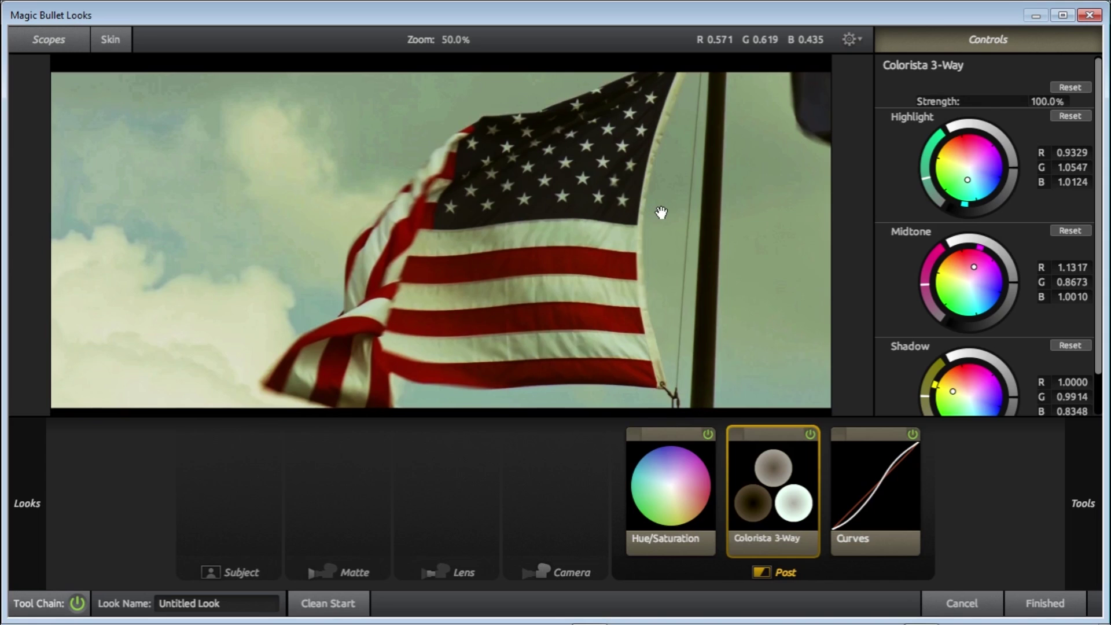
{"action": "left_click_drag", "start_coordinate": [947, 389], "coordinate": [958, 393]}
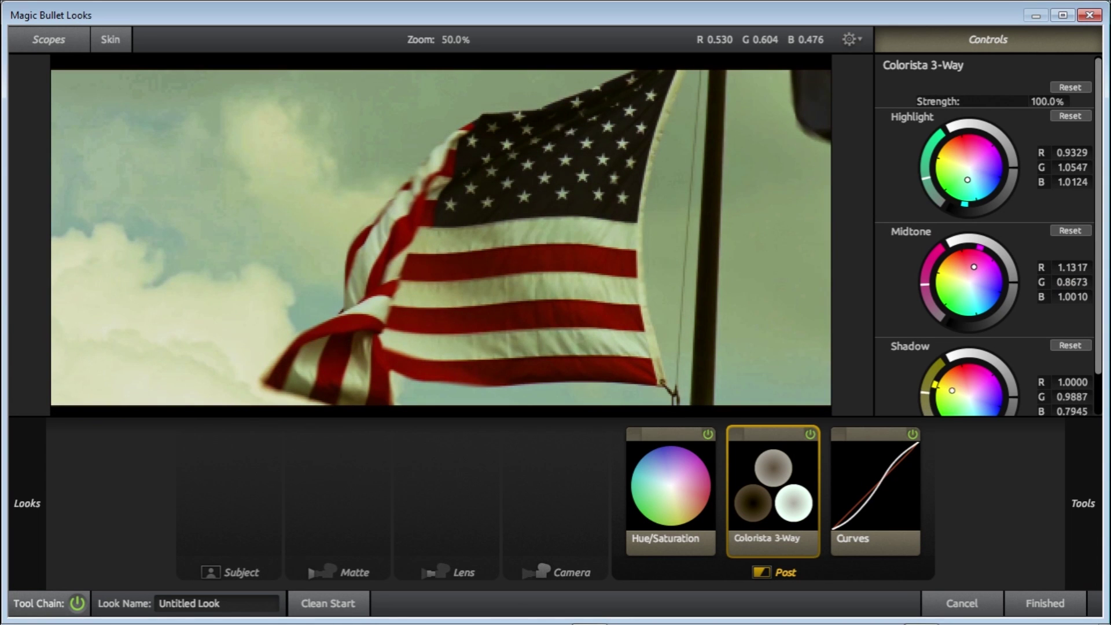
- Lower the saturation of the Post stage's Hue/Saturation tool to 87%
{"action": "left_click", "coordinate": [687, 491]}
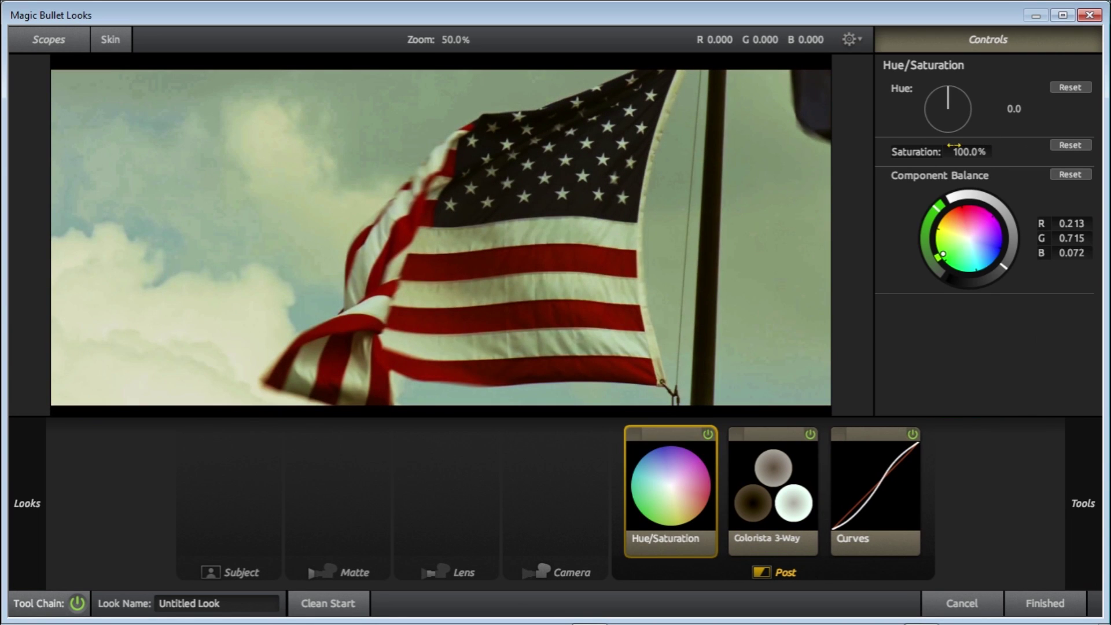
{"action": "left_click_drag", "start_coordinate": [968, 152], "coordinate": [993, 151]}
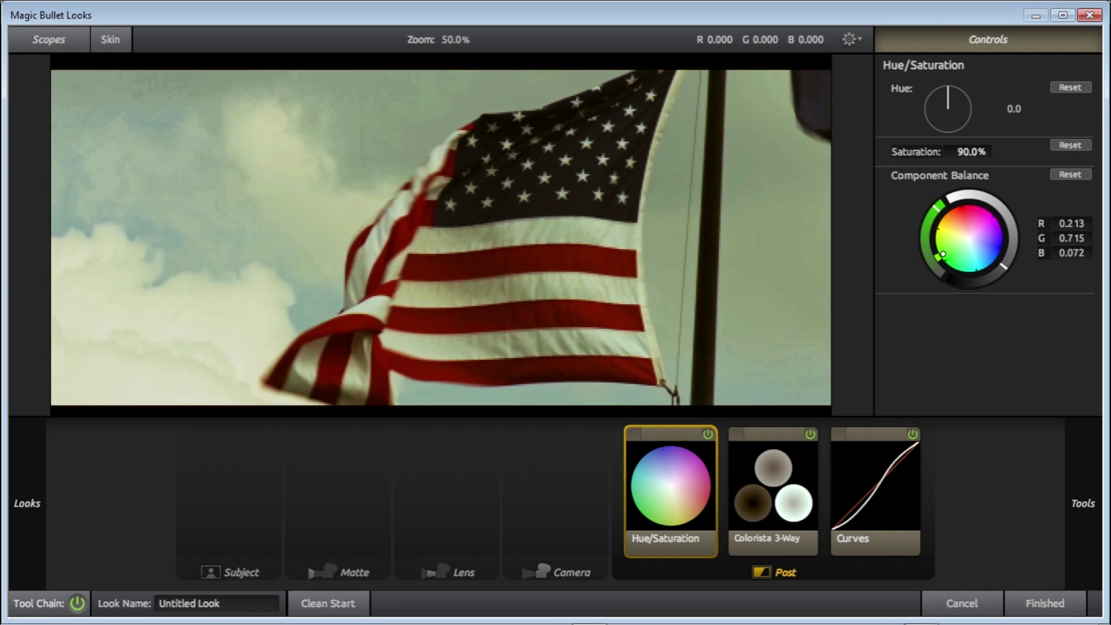
- Add a Color Contrast tool to the Subject stage and set its contrast color to about R 1.098, G 1.073, B 0.829
{"action": "left_click", "coordinate": [200, 529]}
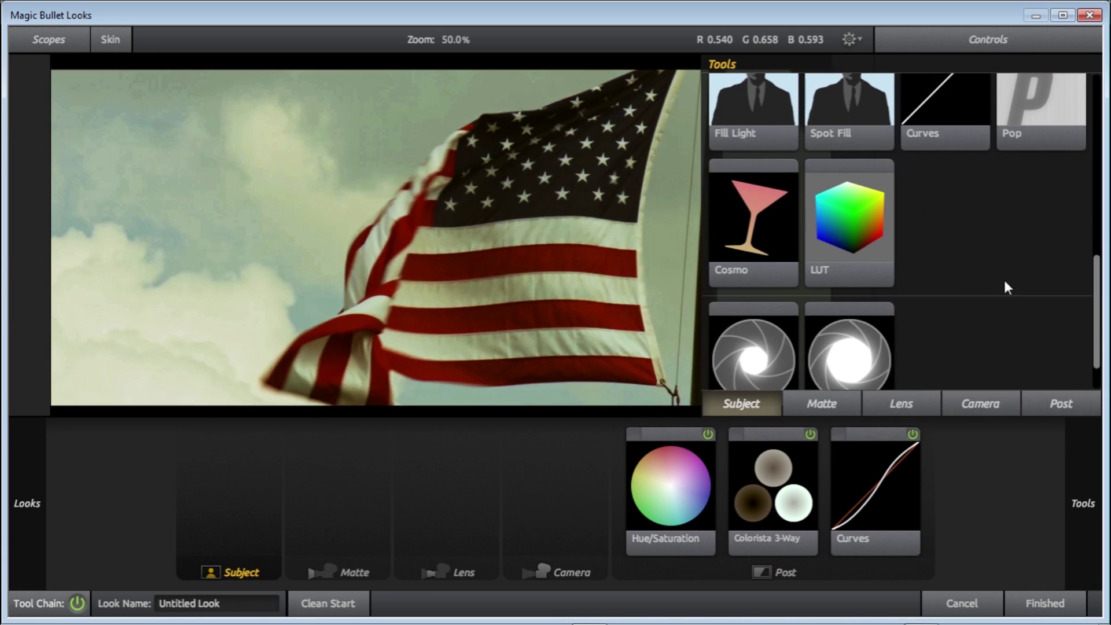
{"action": "scroll", "coordinate": [983, 307], "scroll_direction": "up", "scroll_amount": 3}
{"action": "scroll", "coordinate": [977, 324], "scroll_direction": "up", "scroll_amount": 3}
{"action": "double_click", "coordinate": [783, 282]}
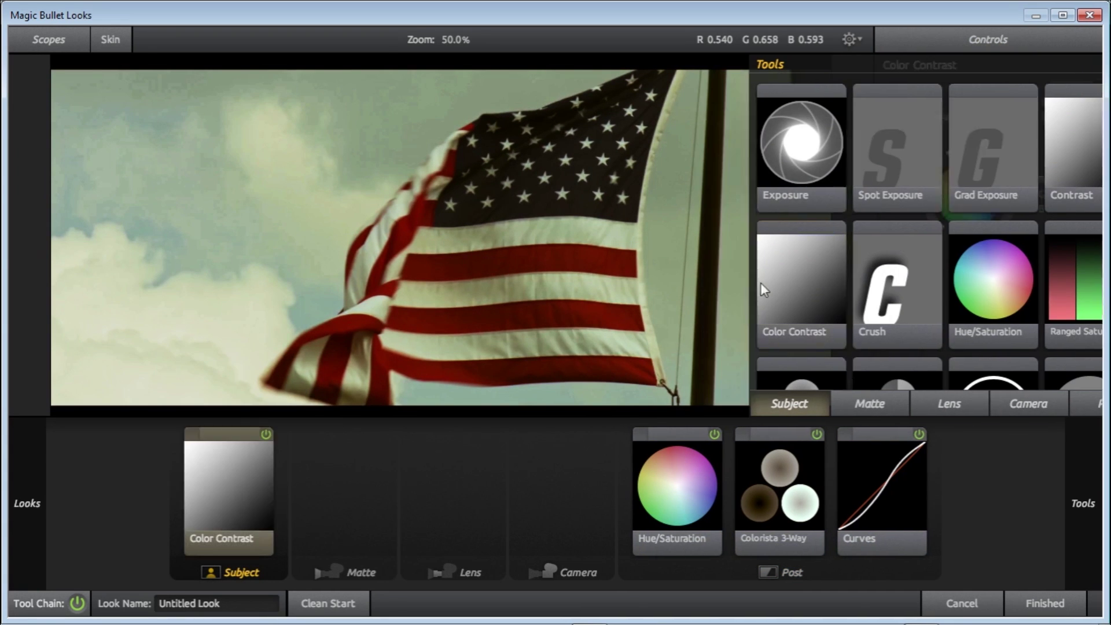
{"action": "left_click_drag", "start_coordinate": [922, 230], "coordinate": [950, 184]}
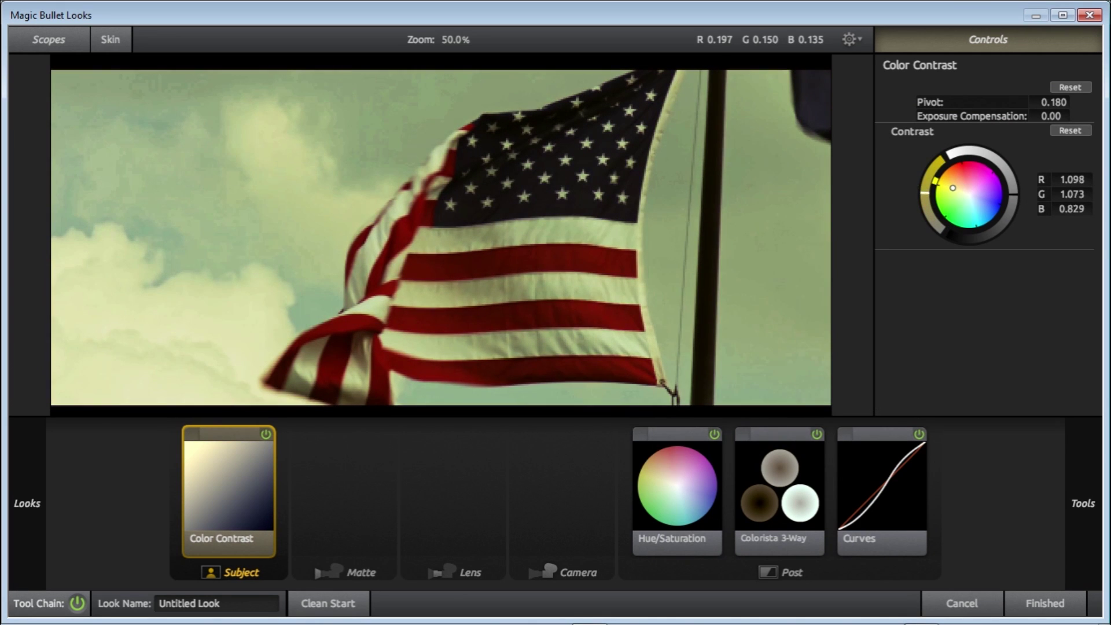
- Add a Sky Filter tool to the Matte stage, adjust it slightly and toggle it off and on to compare
{"action": "left_click", "coordinate": [344, 491]}
{"action": "mouse_move", "coordinate": [1103, 234]}
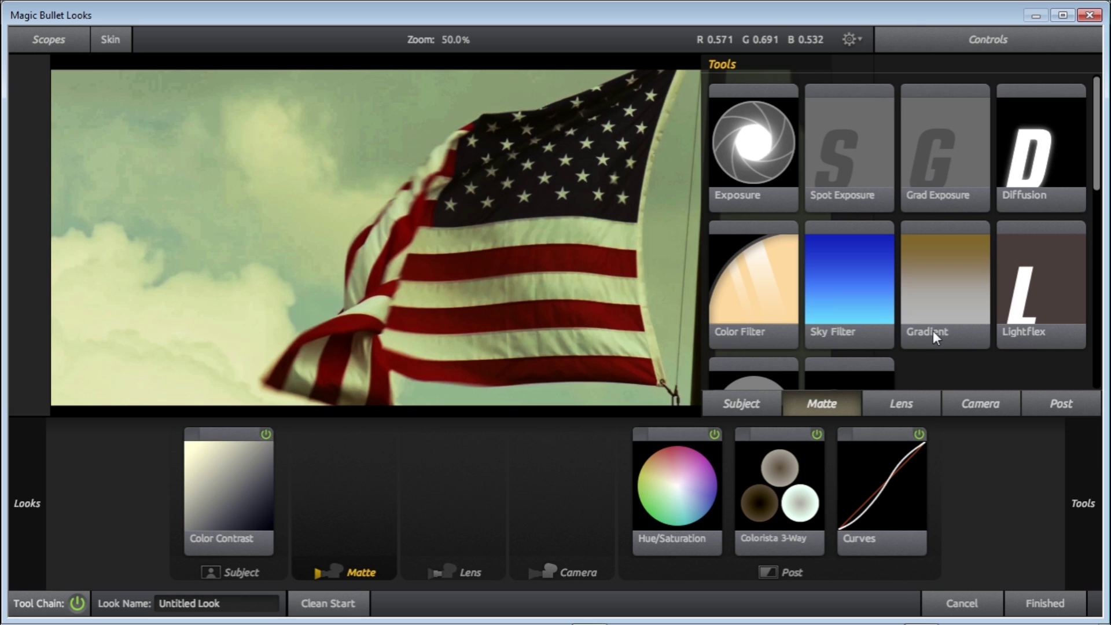
{"action": "left_click", "coordinate": [844, 278]}
{"action": "mouse_move", "coordinate": [1050, 116]}
{"action": "left_mouse_down"}
{"action": "mouse_move", "coordinate": [1062, 115]}
{"action": "mouse_move", "coordinate": [1048, 116]}
{"action": "left_mouse_up"}
{"action": "left_click", "coordinate": [381, 433]}
{"action": "left_click", "coordinate": [381, 433]}
- Slightly refine Colorista 3-Way's highlight and shadow tints, and check the Hue/Saturation and Color Contrast settings
{"action": "left_click", "coordinate": [747, 503]}
{"action": "left_click_drag", "start_coordinate": [968, 180], "coordinate": [967, 179]}
{"action": "left_click_drag", "start_coordinate": [952, 391], "coordinate": [954, 392]}
{"action": "left_click", "coordinate": [704, 476]}
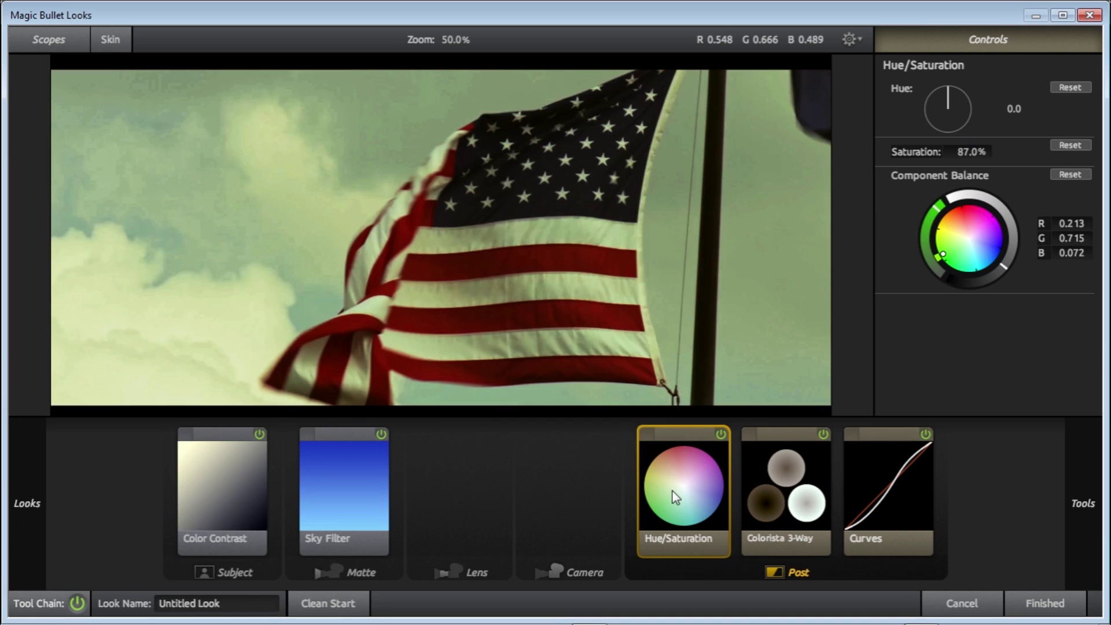
{"action": "left_click", "coordinate": [211, 517]}
- Look through the Lens and Camera tools and add a Film Grain tool to the Camera stage
{"action": "left_click", "coordinate": [457, 480]}
{"action": "mouse_move", "coordinate": [1090, 350]}
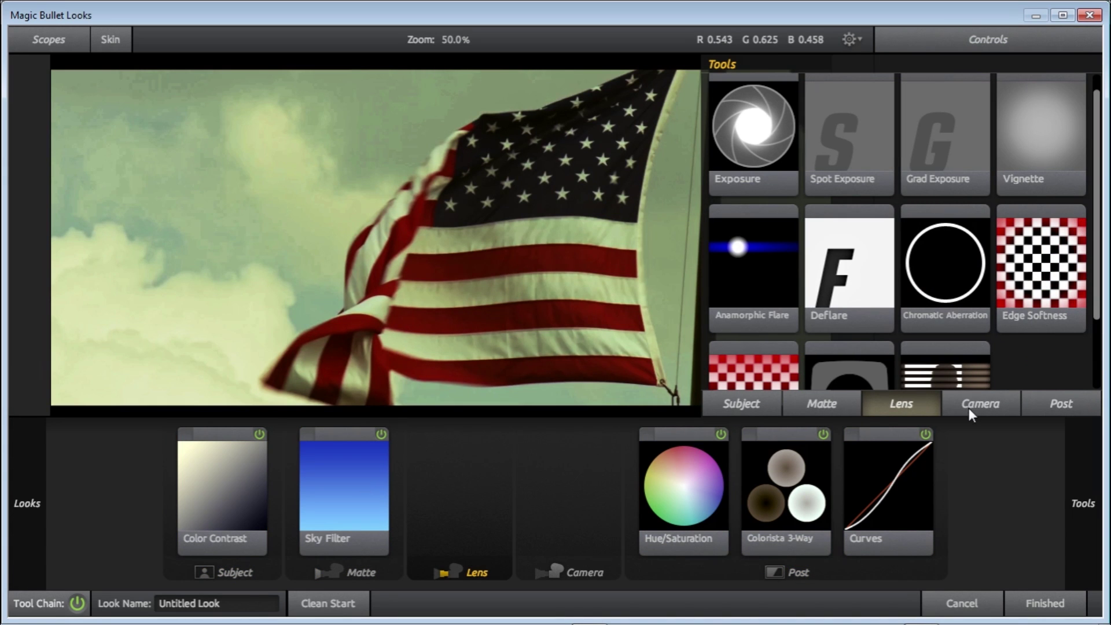
{"action": "left_click", "coordinate": [971, 411]}
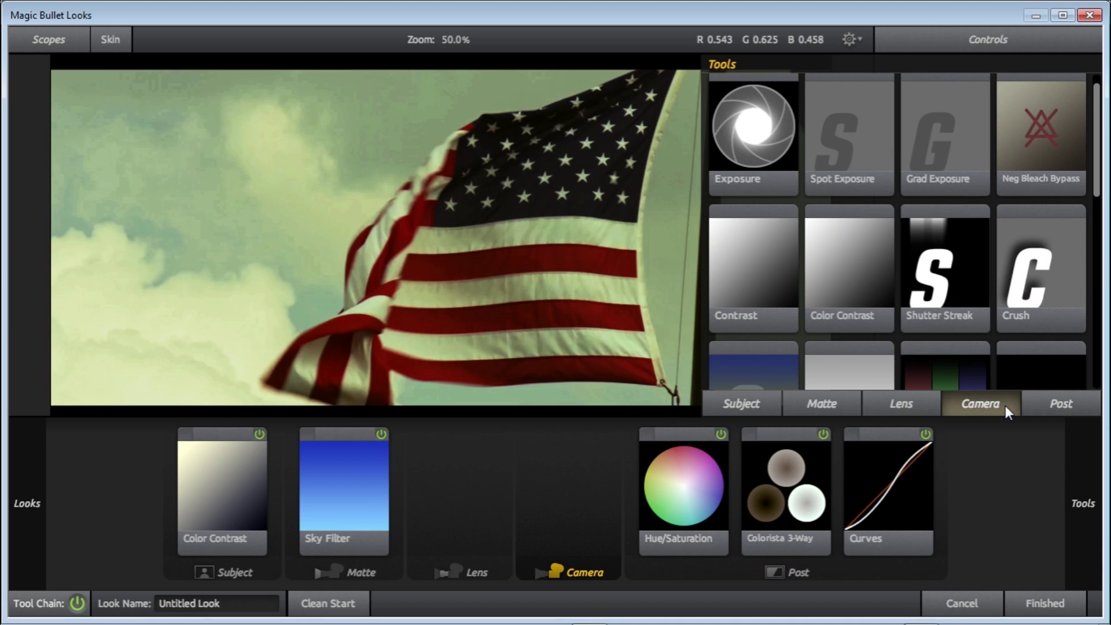
{"action": "scroll", "coordinate": [943, 301], "scroll_direction": "down", "scroll_amount": 4}
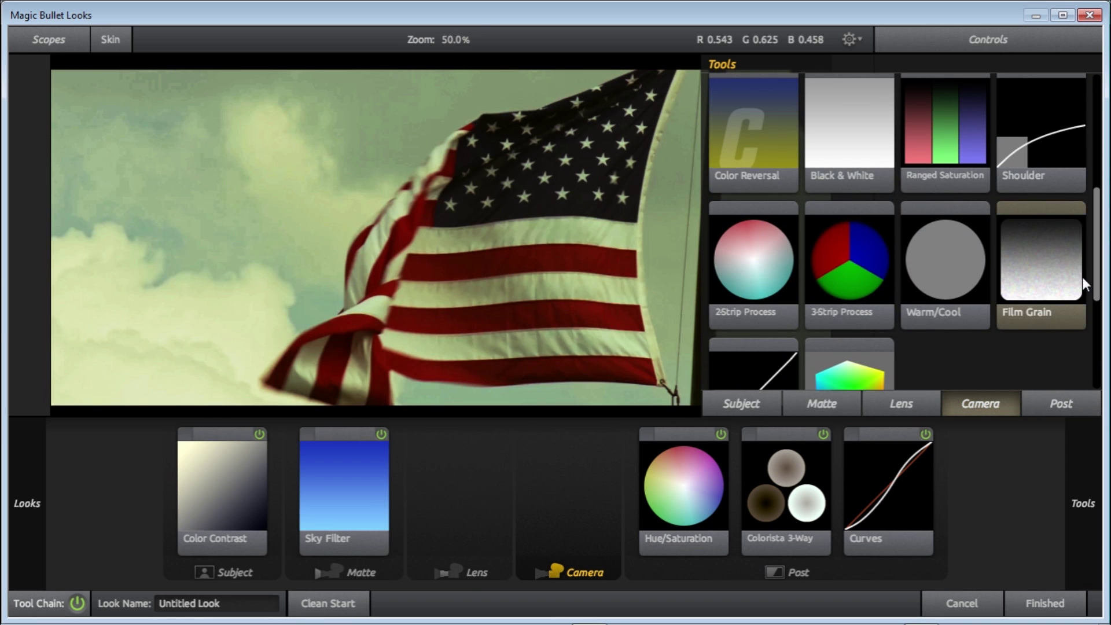
{"action": "double_click", "coordinate": [1082, 276]}
- Compare the image with and without Film Grain up close and at full view, and adjust the grain amount
{"action": "scroll", "coordinate": [587, 222], "scroll_direction": "up", "scroll_amount": 4}
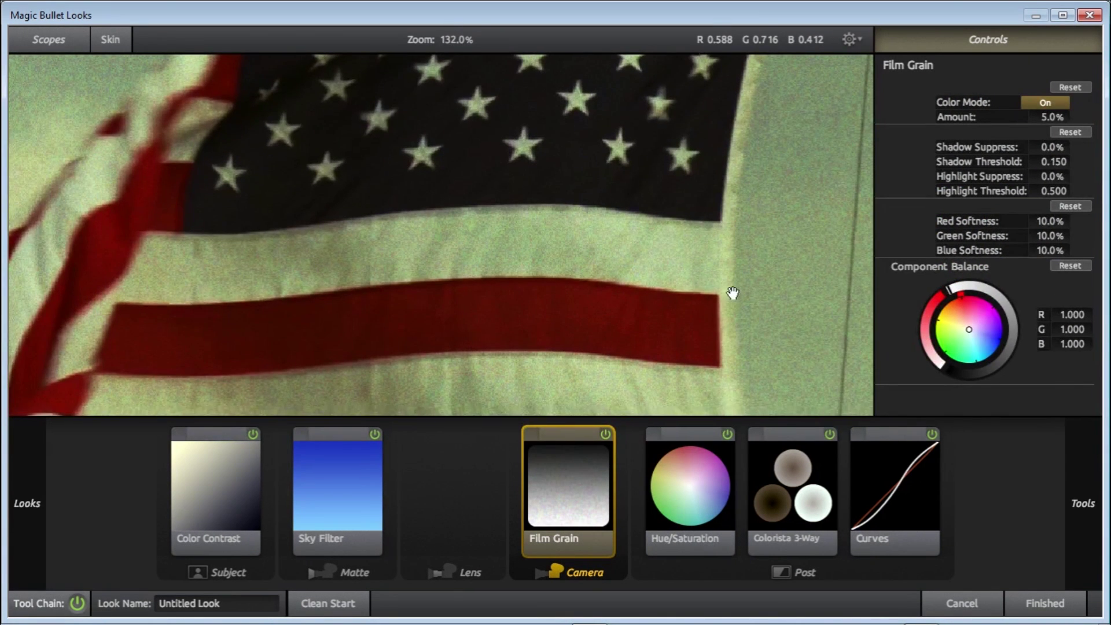
{"action": "left_click_drag", "start_coordinate": [733, 296], "coordinate": [658, 221]}
{"action": "left_click", "coordinate": [605, 434]}
{"action": "left_click", "coordinate": [606, 434]}
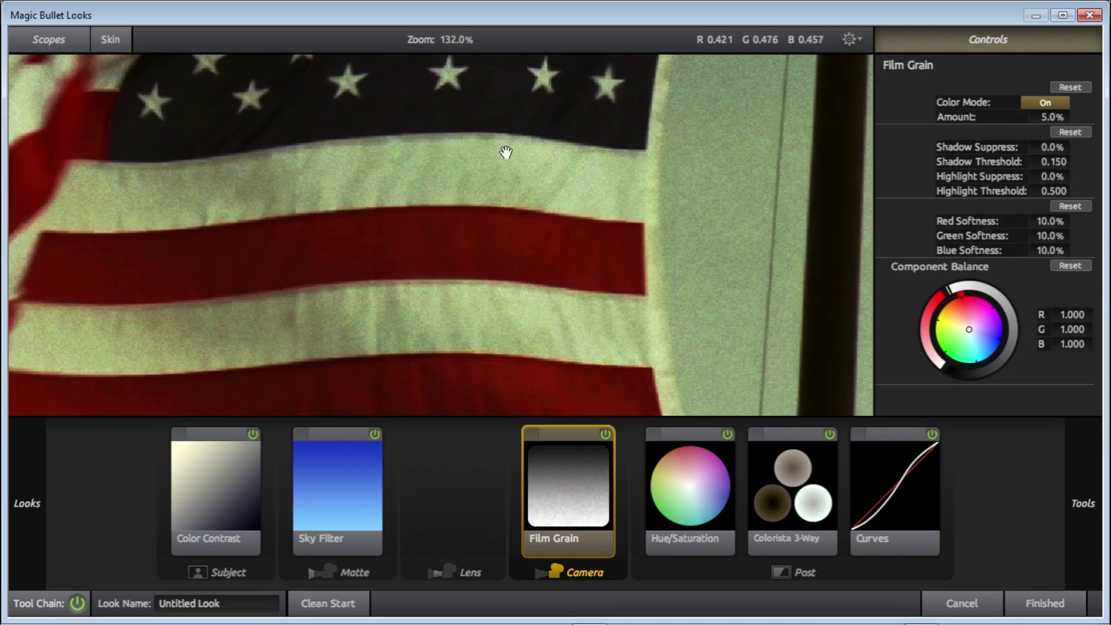
{"action": "scroll", "coordinate": [772, 216], "scroll_direction": "down", "scroll_amount": 5}
{"action": "left_click", "coordinate": [605, 433]}
{"action": "left_click", "coordinate": [605, 434]}
{"action": "mouse_move", "coordinate": [1050, 118]}
{"action": "left_mouse_down"}
{"action": "mouse_move", "coordinate": [1084, 117]}
{"action": "mouse_move", "coordinate": [1057, 117]}
{"action": "left_mouse_up"}
{"action": "left_click", "coordinate": [1057, 117]}
{"action": "key", "text": "Return"}
- Apply the finished look to composition 9's adjustment layer and toggle the layer's visibility to compare before and after
{"action": "left_click", "coordinate": [460, 508]}
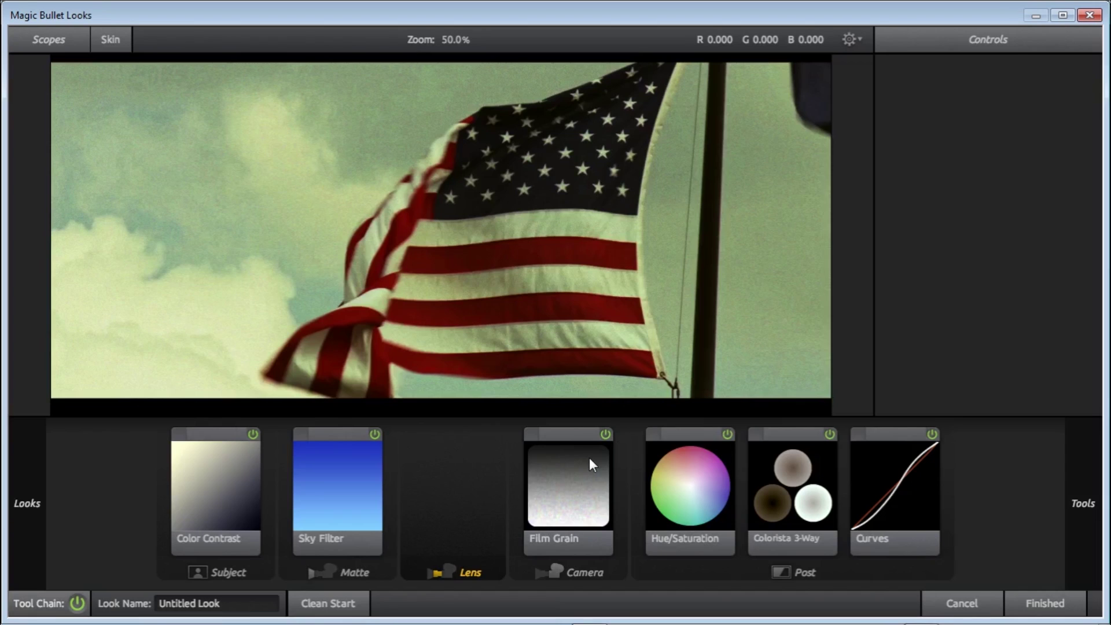
{"action": "left_click", "coordinate": [1045, 603]}
{"action": "left_click", "coordinate": [12, 542]}
{"action": "left_click", "coordinate": [12, 542]}
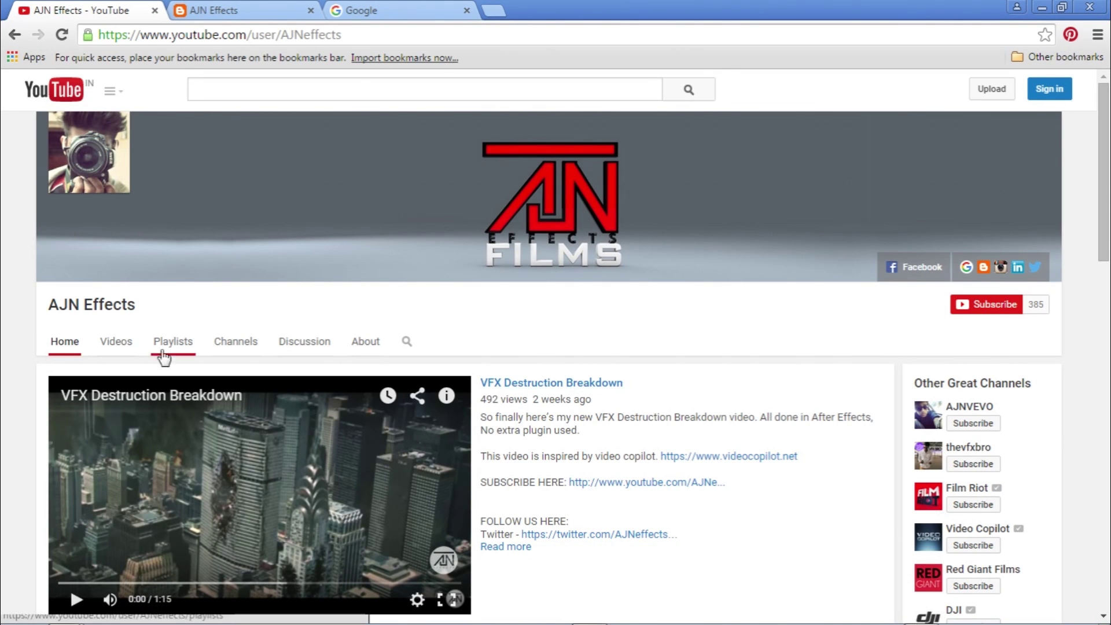
- Look through the videos on the AJN Effects YouTube channel's home page in the browser
{"action": "scroll", "coordinate": [322, 390], "scroll_direction": "down", "scroll_amount": 4}
{"action": "scroll", "coordinate": [520, 480], "scroll_direction": "down", "scroll_amount": 10}
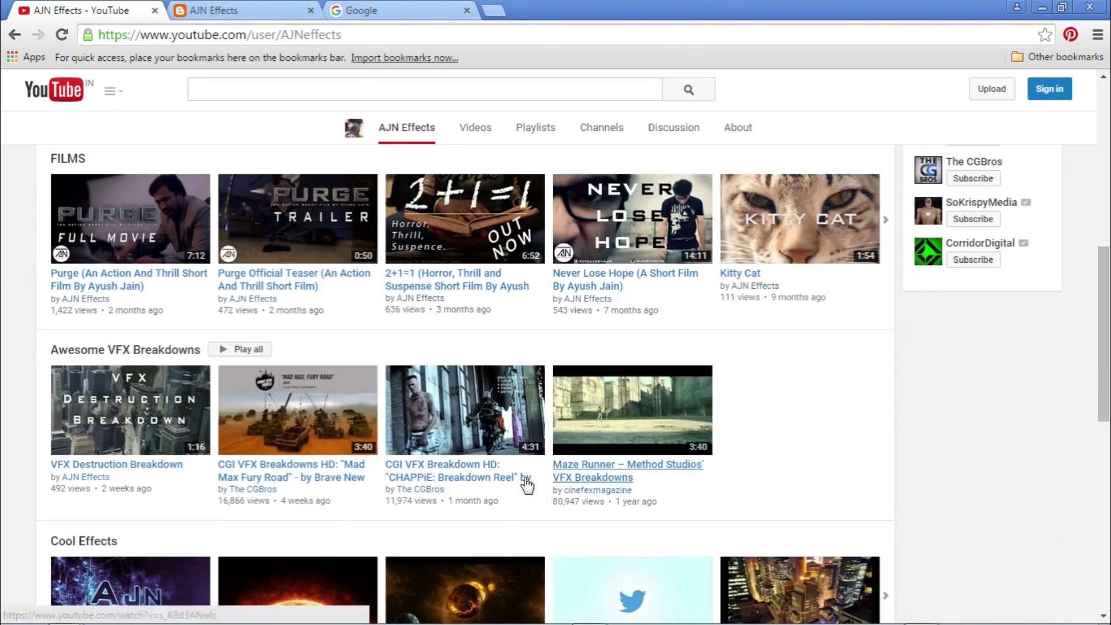
{"action": "scroll", "coordinate": [507, 494], "scroll_direction": "down", "scroll_amount": 4}
{"action": "scroll", "coordinate": [513, 440], "scroll_direction": "up", "scroll_amount": 18}
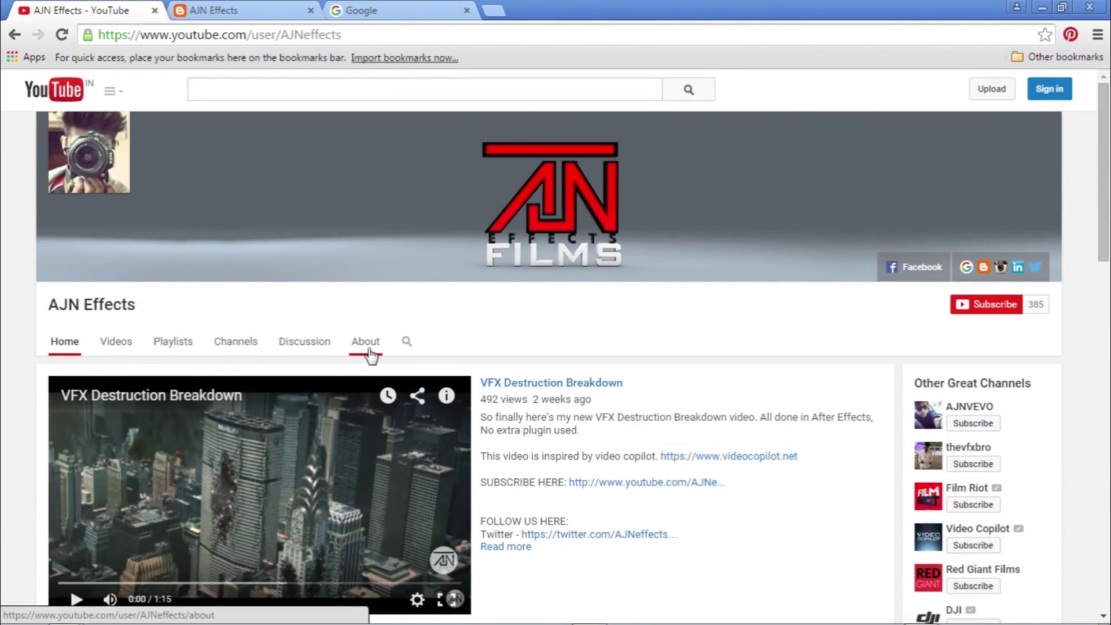
- Review the description and links on the channel's About page and switch to the AJN Effects blog
{"action": "left_click", "coordinate": [369, 352]}
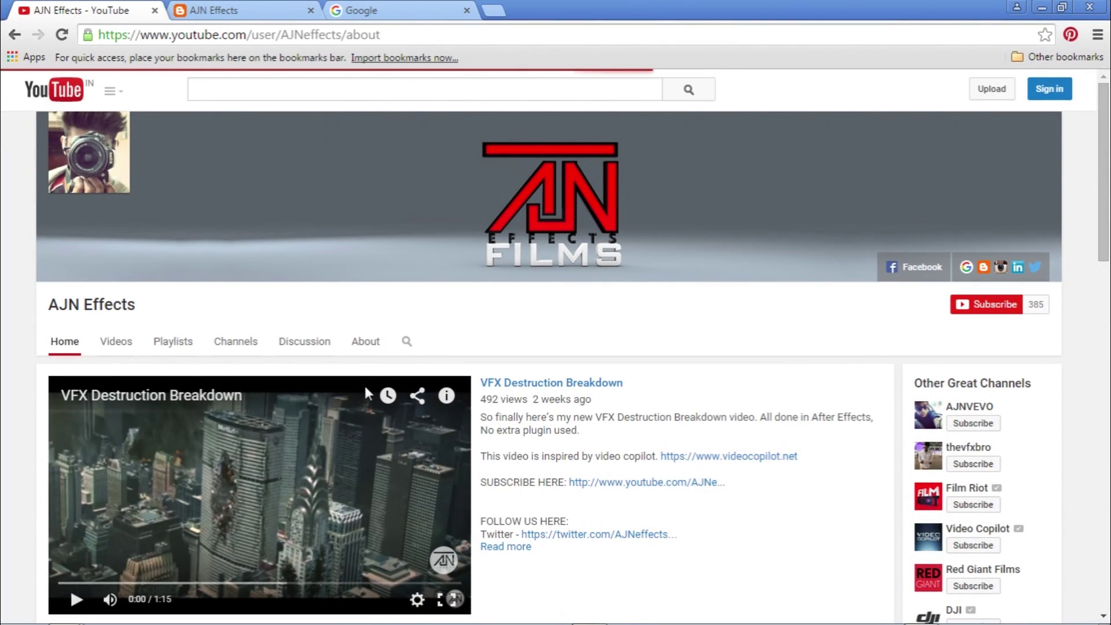
{"action": "scroll", "coordinate": [1033, 402], "scroll_direction": "down", "scroll_amount": 5}
{"action": "scroll", "coordinate": [1034, 402], "scroll_direction": "up", "scroll_amount": 5}
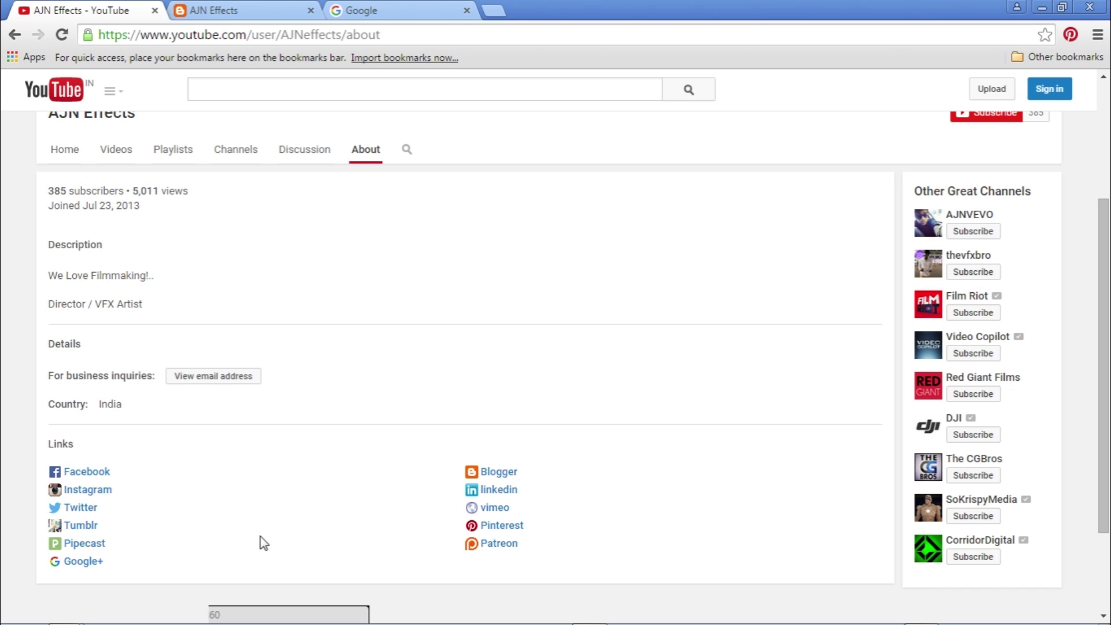
{"action": "scroll", "coordinate": [306, 217], "scroll_direction": "up", "scroll_amount": 3}
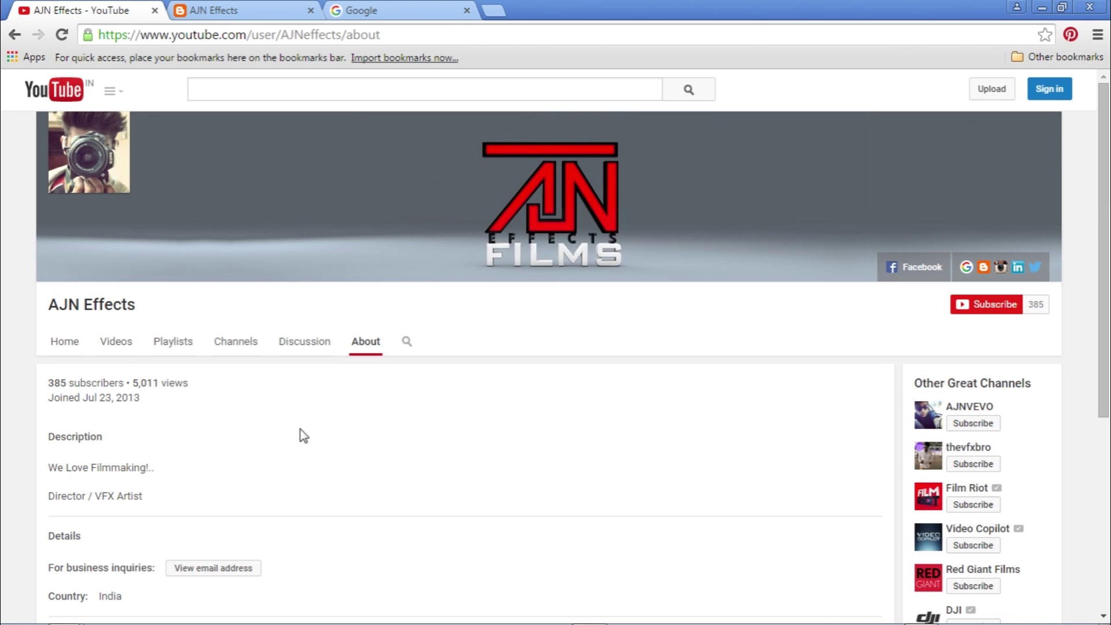
{"action": "left_click", "coordinate": [409, 10]}
{"action": "left_click", "coordinate": [261, 6]}
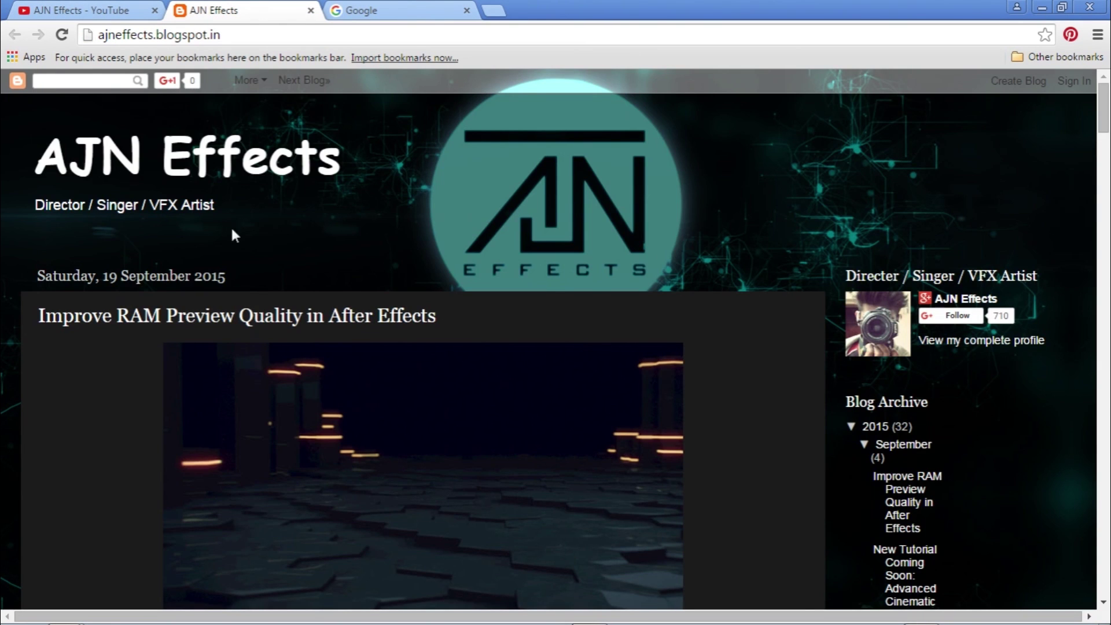
- Look through the posts on the AJN Effects blog and return to the start of the page
{"action": "scroll", "coordinate": [233, 235], "scroll_direction": "down", "scroll_amount": 18}
{"action": "scroll", "coordinate": [449, 471], "scroll_direction": "down", "scroll_amount": 8}
{"action": "scroll", "coordinate": [405, 440], "scroll_direction": "up", "scroll_amount": 20}
- Search Google for "AJN Effects" and look through the results page
{"action": "left_click", "coordinate": [369, 9]}
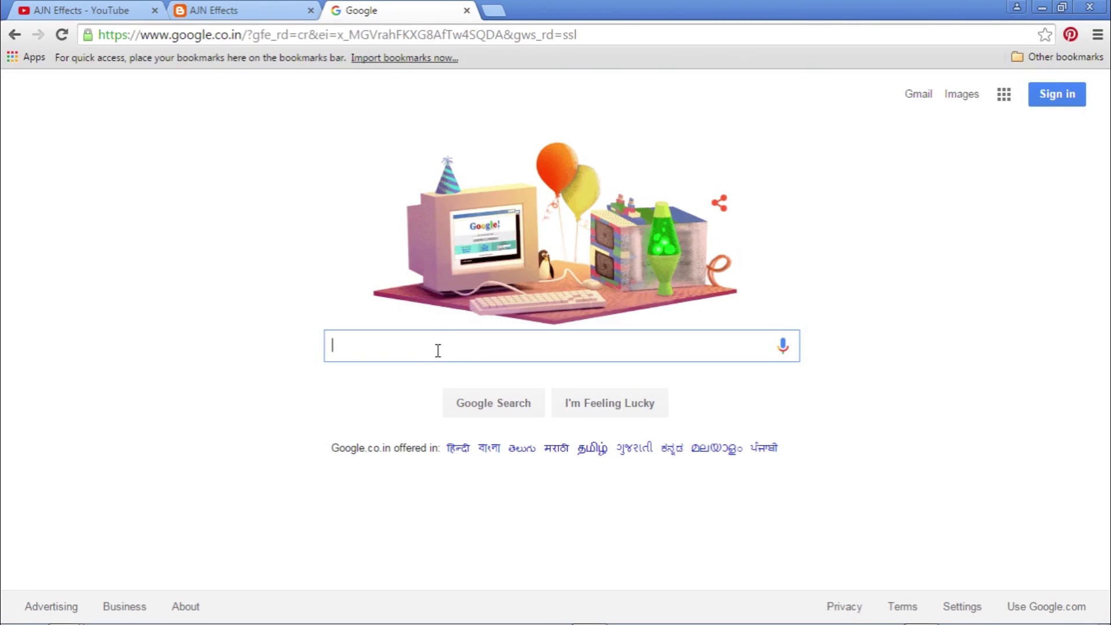
{"action": "type", "text": "AJN Ef"}
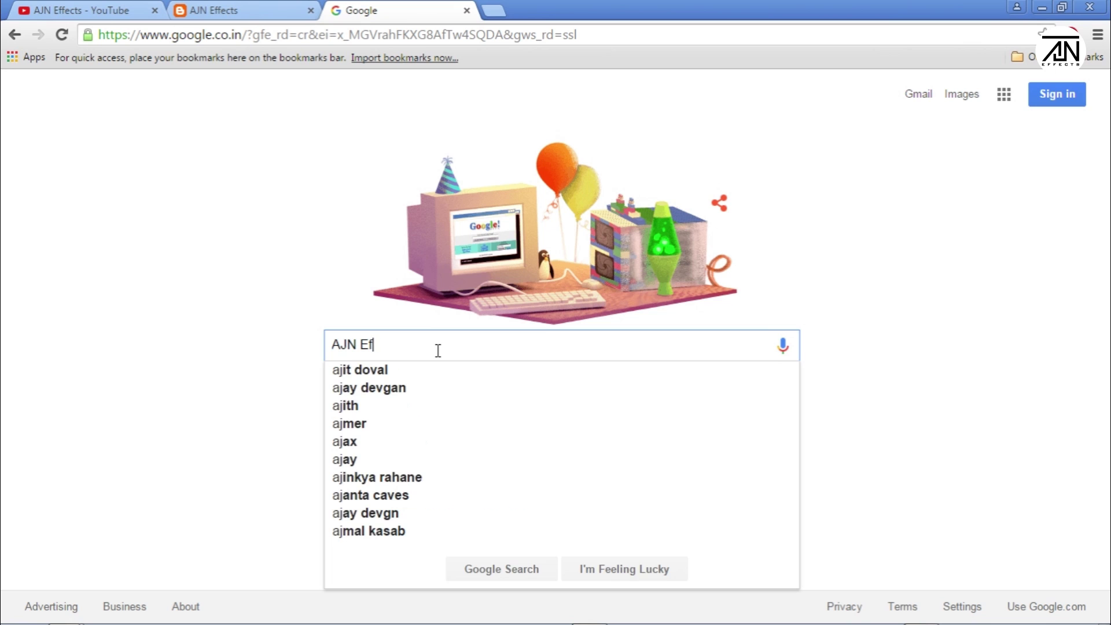
{"action": "type", "text": "fects"}
{"action": "key", "text": "Return"}
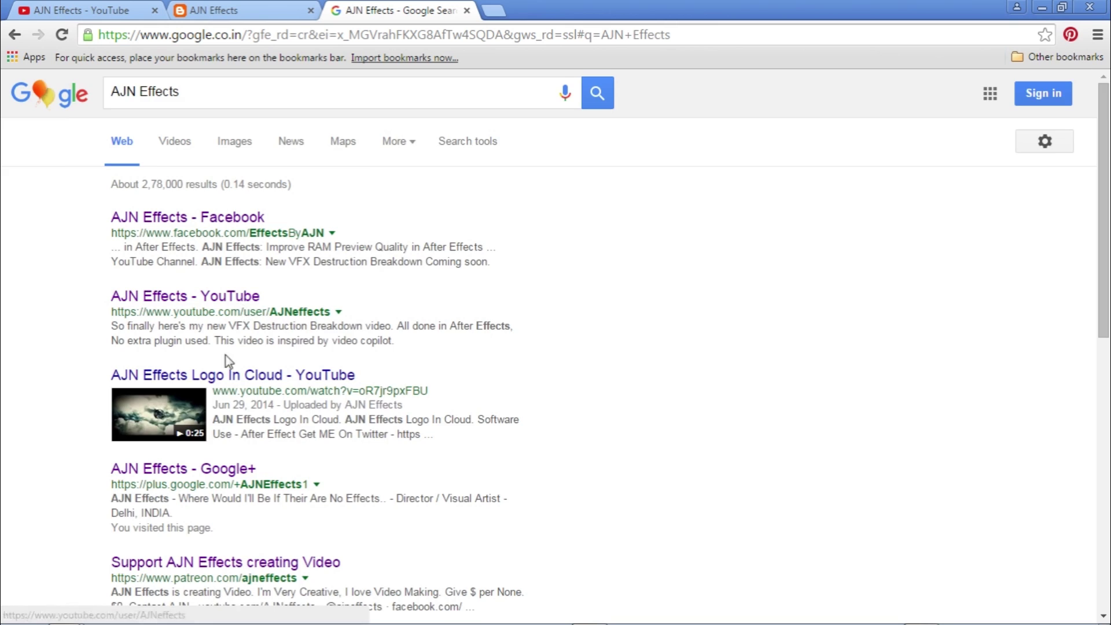
{"action": "scroll", "coordinate": [200, 315], "scroll_direction": "down", "scroll_amount": 3}
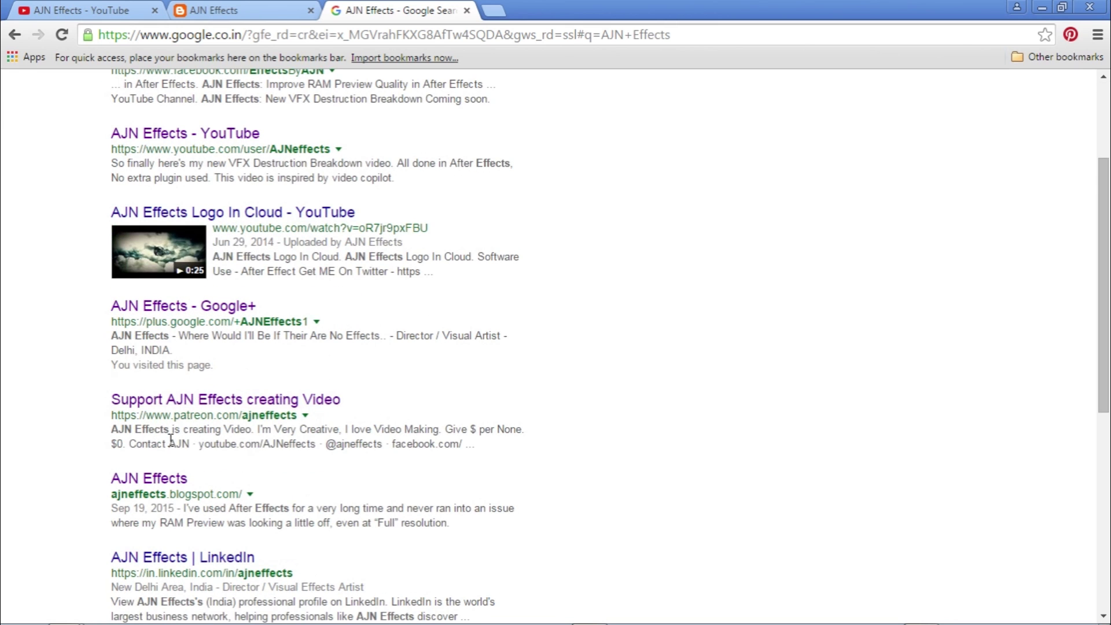
{"action": "scroll", "coordinate": [161, 472], "scroll_direction": "down", "scroll_amount": 2}
{"action": "scroll", "coordinate": [189, 495], "scroll_direction": "down", "scroll_amount": 4}
{"action": "scroll", "coordinate": [185, 463], "scroll_direction": "up", "scroll_amount": 8}
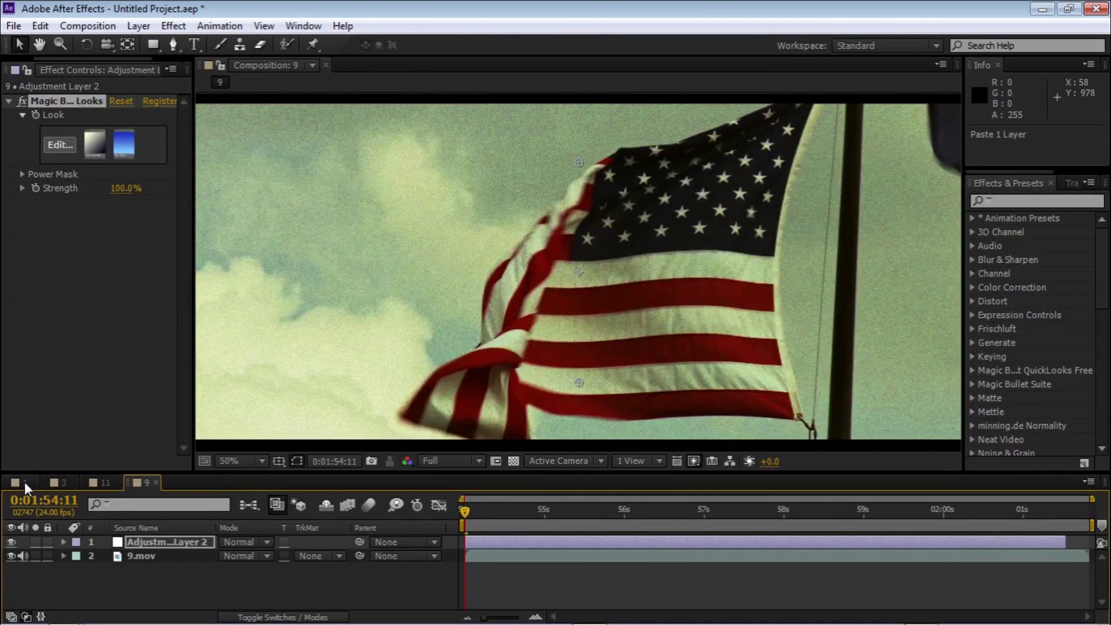
- Back in After Effects, review the graded images of compositions 1, 3 and 11 one after another
{"action": "left_click", "coordinate": [25, 482]}
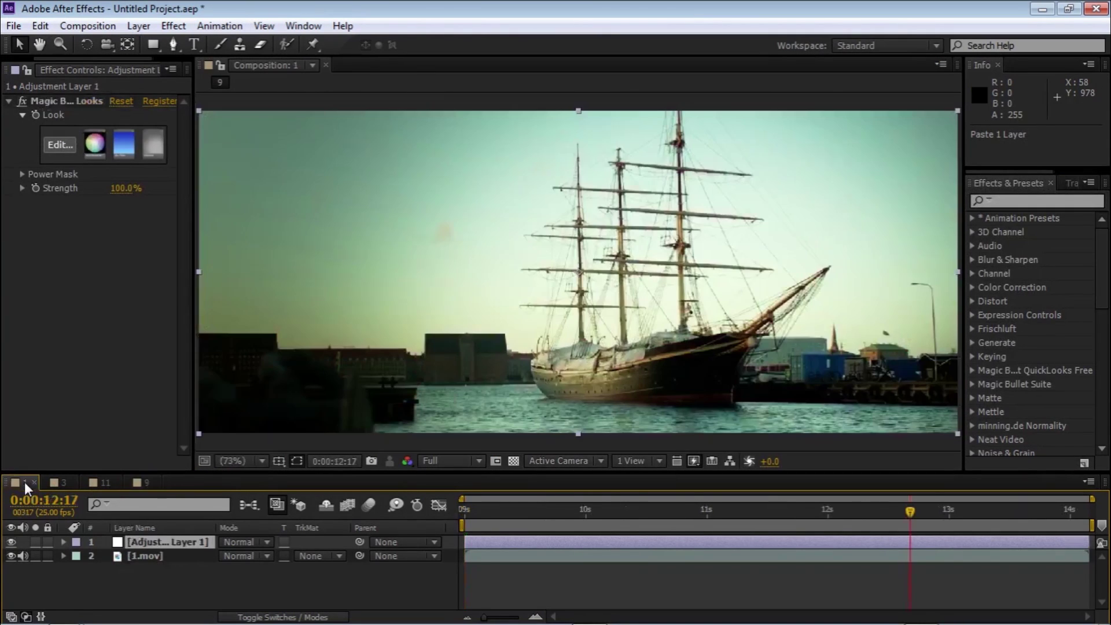
{"action": "left_click", "coordinate": [61, 479]}
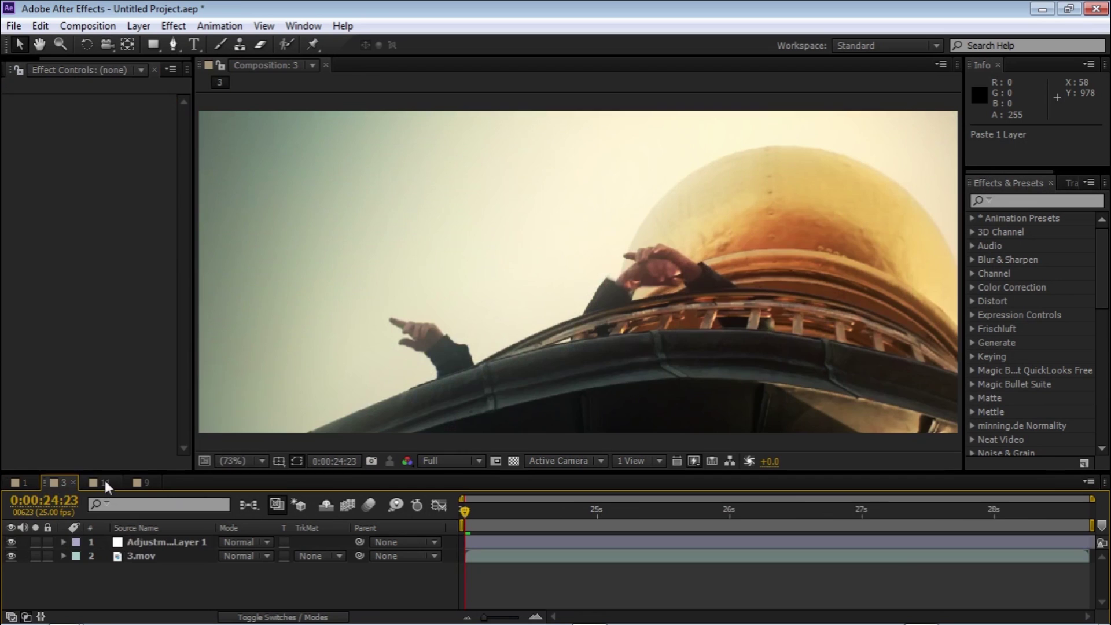
{"action": "left_click", "coordinate": [106, 481]}
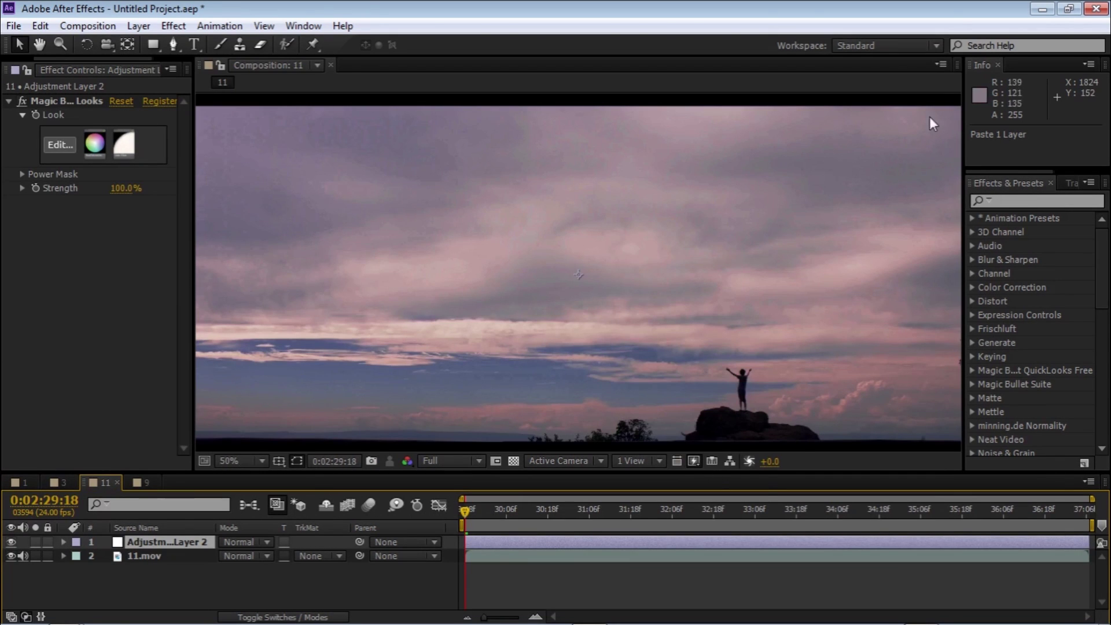